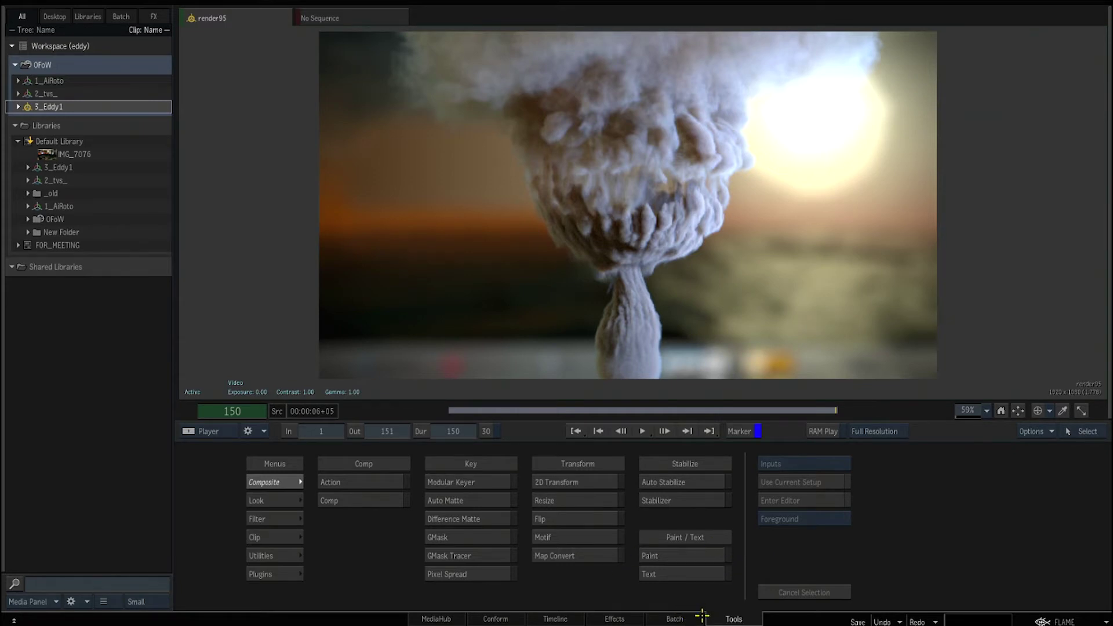
Play the rendered smoke clip render95 through to its last frame, 150.
{"action": "key", "text": "space"}
{"action": "key", "text": "space"}
Return to an early frame and shift the right-hand Batch nodes about 155 px left.
{"action": "left_click_drag", "start_coordinate": [585, 425], "coordinate": [493, 420]}
{"action": "left_click", "coordinate": [675, 620]}
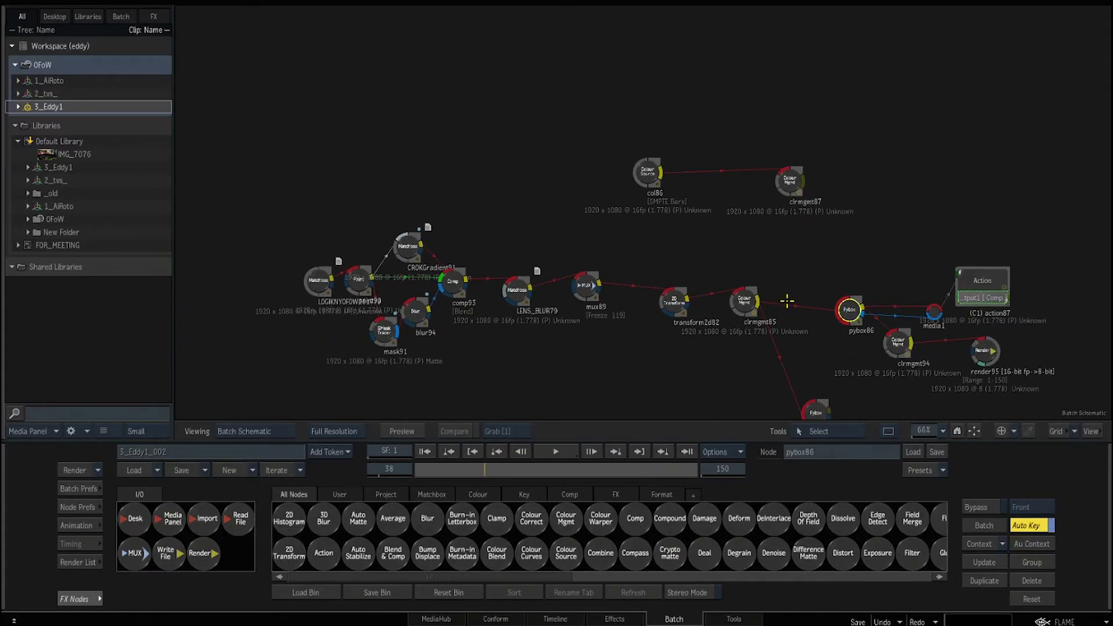
{"action": "left_click_drag", "start_coordinate": [788, 286], "coordinate": [701, 232]}
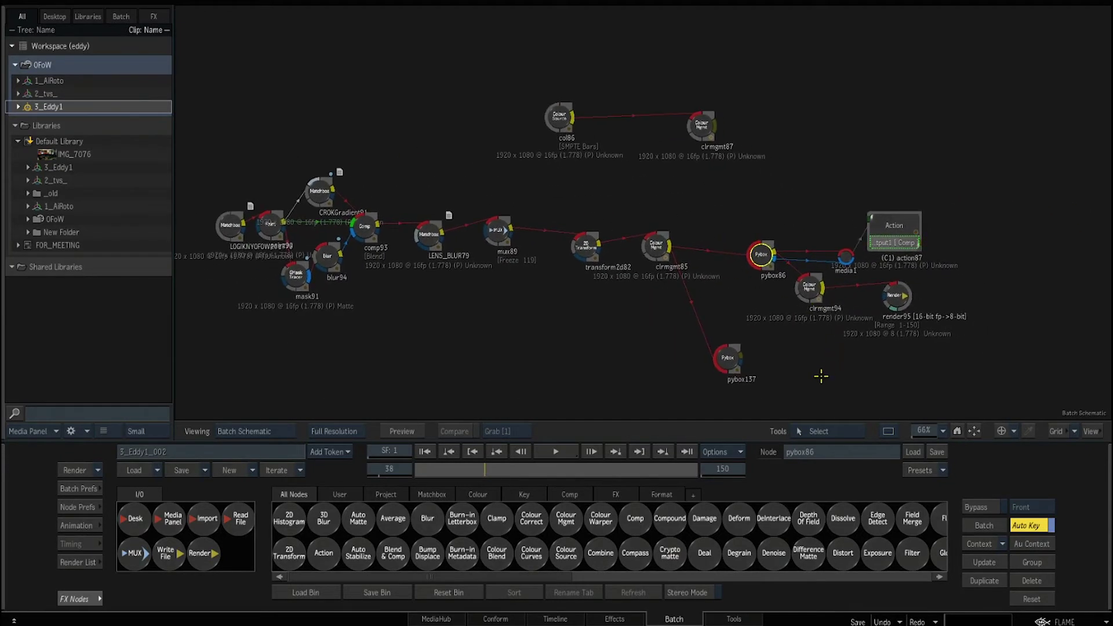
{"action": "left_click_drag", "start_coordinate": [815, 379], "coordinate": [951, 379]}
{"action": "left_click_drag", "start_coordinate": [293, 174], "coordinate": [777, 339]}
{"action": "left_click_drag", "start_coordinate": [810, 294], "coordinate": [722, 283]}
Review the output images of clrmgmt85, transform2d82 and LENS_BLUR79.
{"action": "key", "text": "F4"}
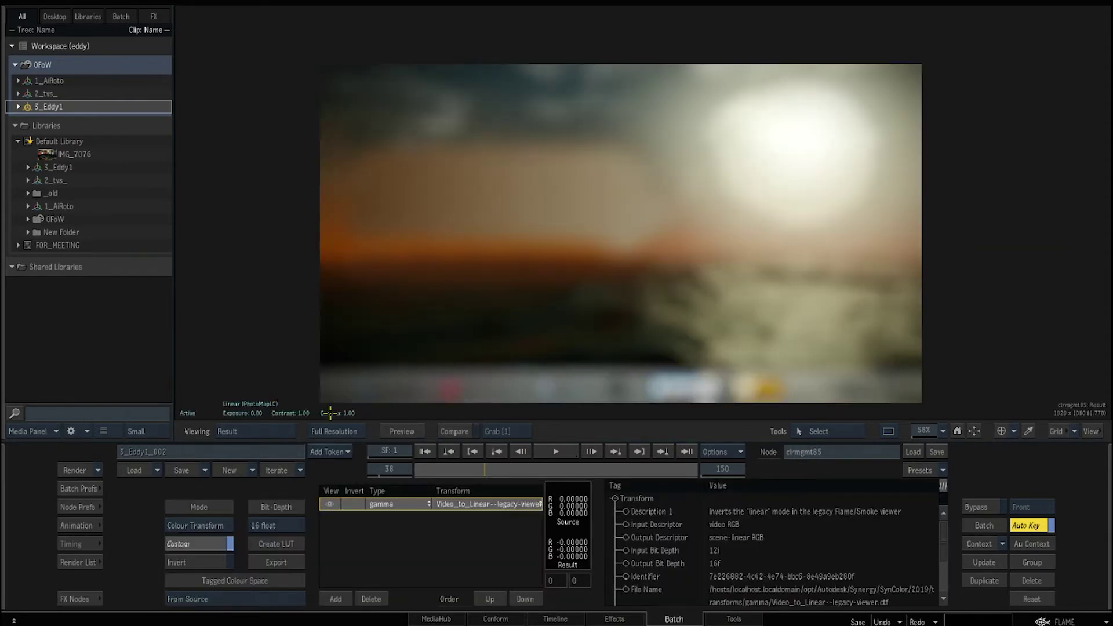
{"action": "key", "text": "F4"}
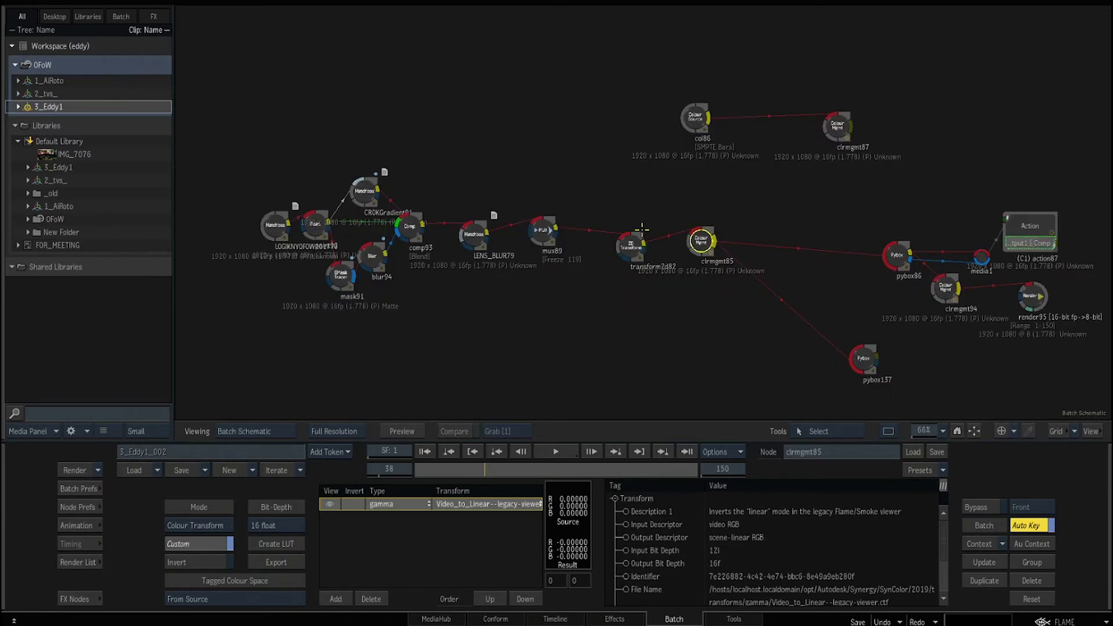
{"action": "left_click", "coordinate": [632, 246]}
{"action": "key", "text": "F4"}
{"action": "key", "text": "F4"}
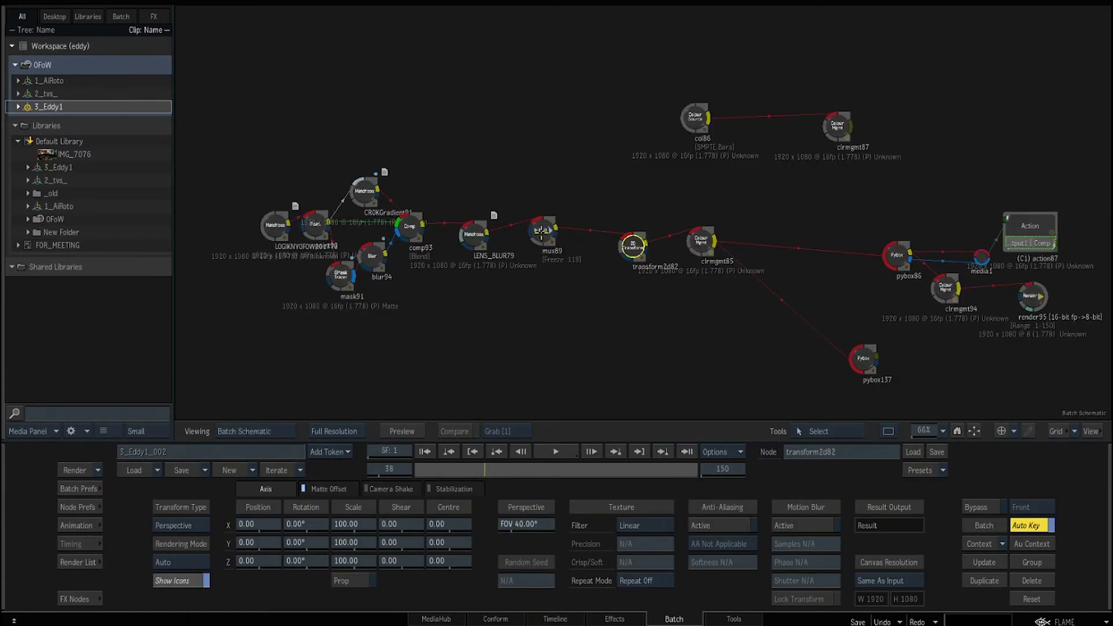
{"action": "left_click", "coordinate": [542, 230]}
{"action": "left_click", "coordinate": [480, 244]}
{"action": "key", "text": "F4"}
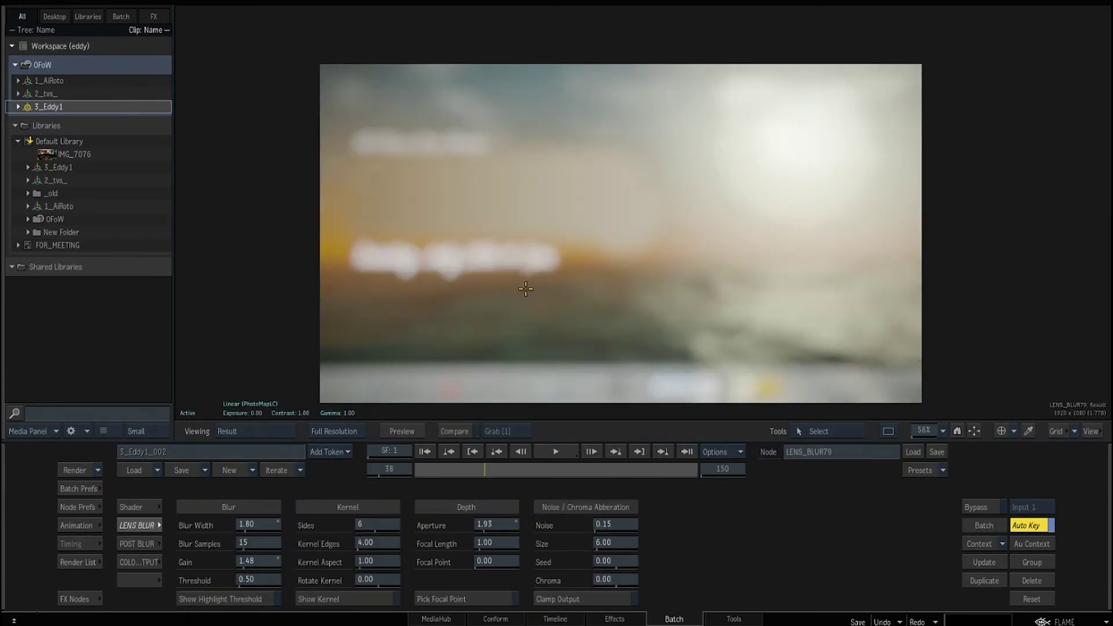
Compare clrmgmt85's front and result images at frame 28.
{"action": "key", "text": "F4"}
{"action": "left_click", "coordinate": [572, 259]}
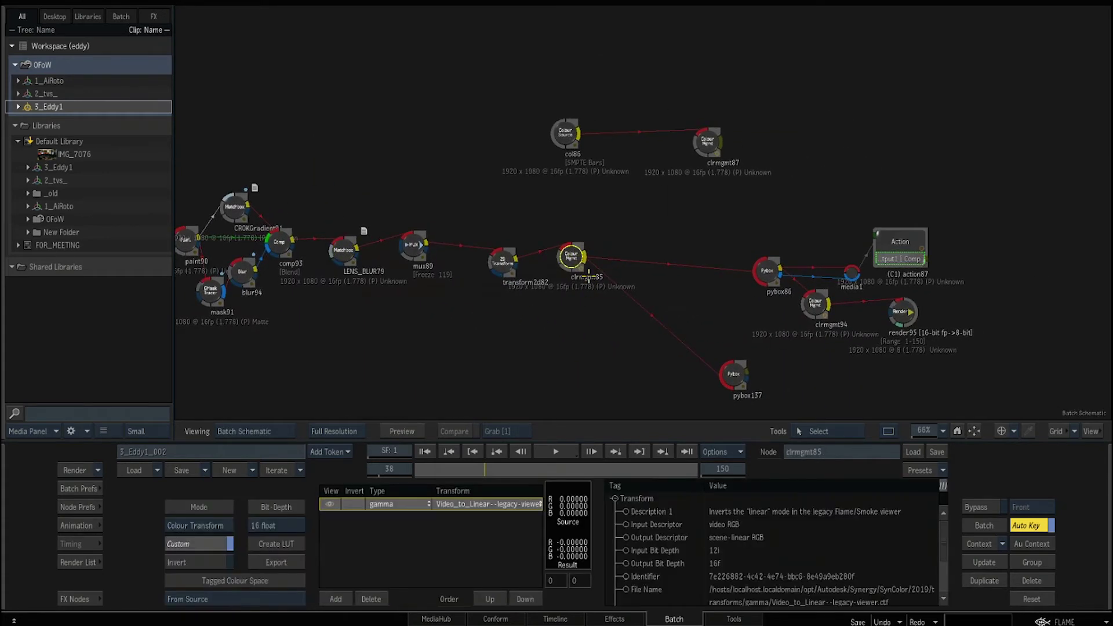
{"action": "key", "text": "F1"}
{"action": "key", "text": "F4"}
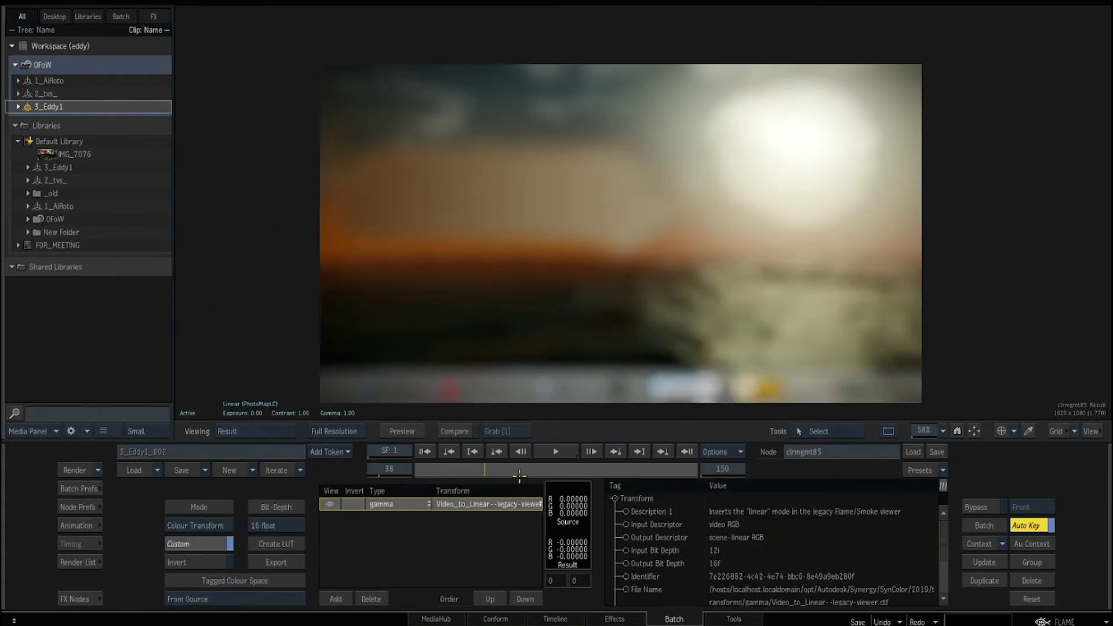
{"action": "mouse_move", "coordinate": [479, 474]}
{"action": "left_mouse_down"}
{"action": "mouse_move", "coordinate": [424, 472]}
{"action": "mouse_move", "coordinate": [466, 472]}
{"action": "left_mouse_up"}
{"action": "key", "text": "F4"}
Nudge pybox86 slightly left and compare its smoke result against the plain sunset background.
{"action": "left_click_drag", "start_coordinate": [697, 291], "coordinate": [625, 284]}
{"action": "left_click", "coordinate": [695, 264]}
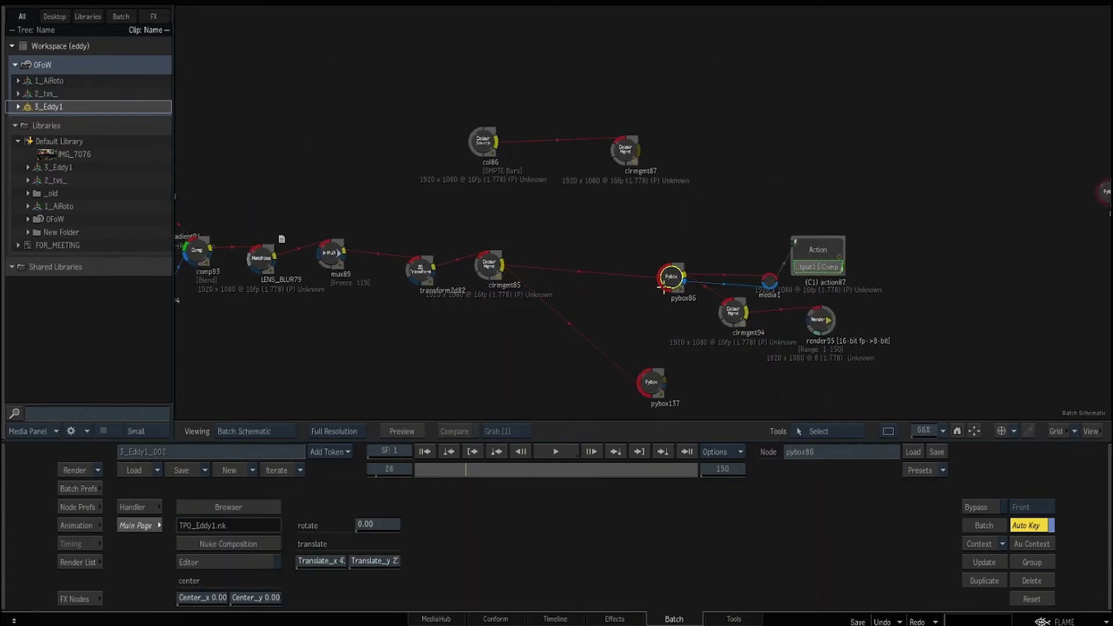
{"action": "left_click_drag", "start_coordinate": [709, 326], "coordinate": [673, 276]}
{"action": "left_click_drag", "start_coordinate": [658, 213], "coordinate": [647, 220]}
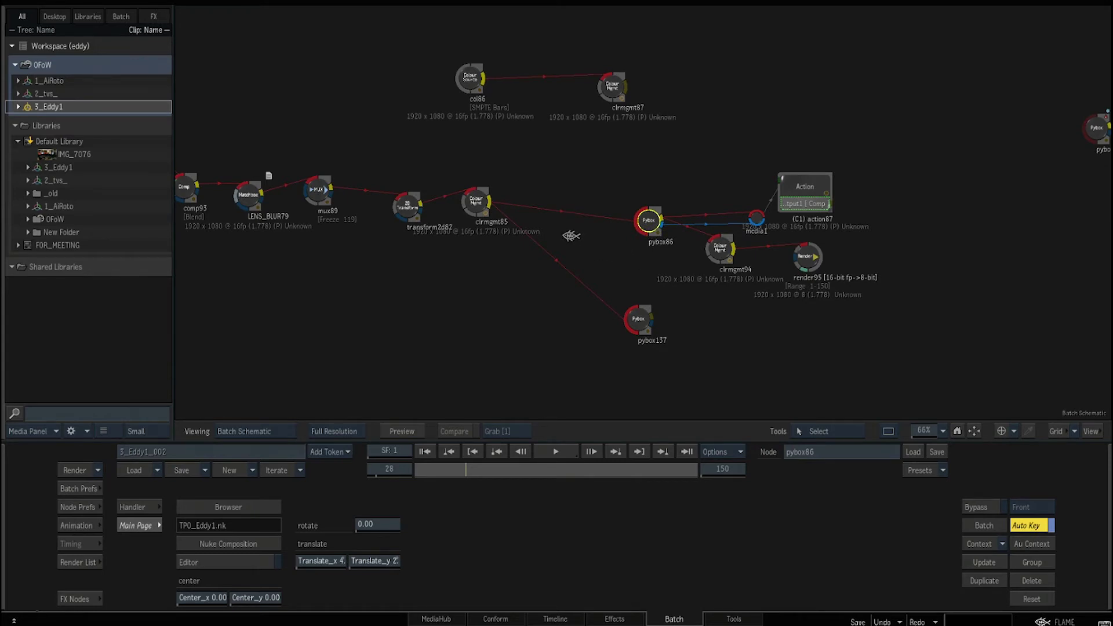
{"action": "key", "text": "F4"}
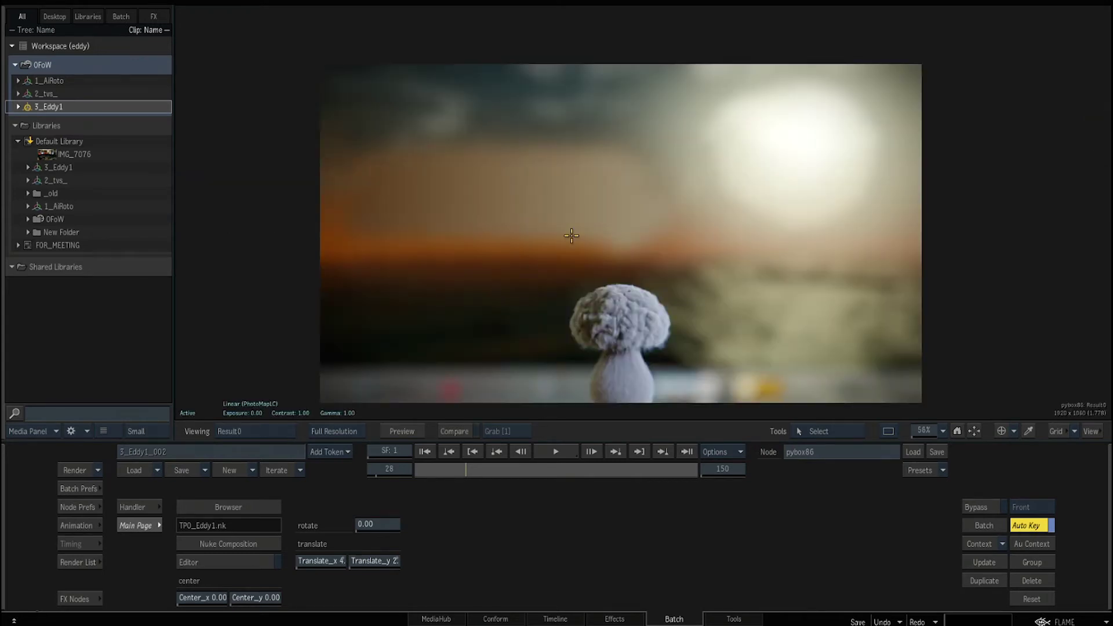
{"action": "key", "text": "F1"}
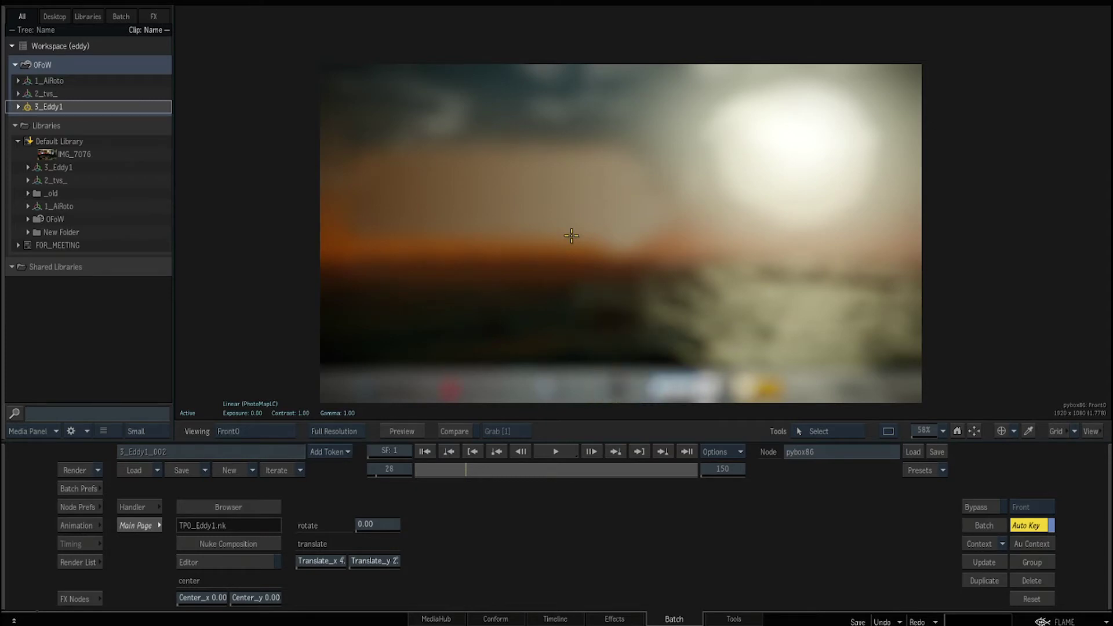
{"action": "key", "text": "F4"}
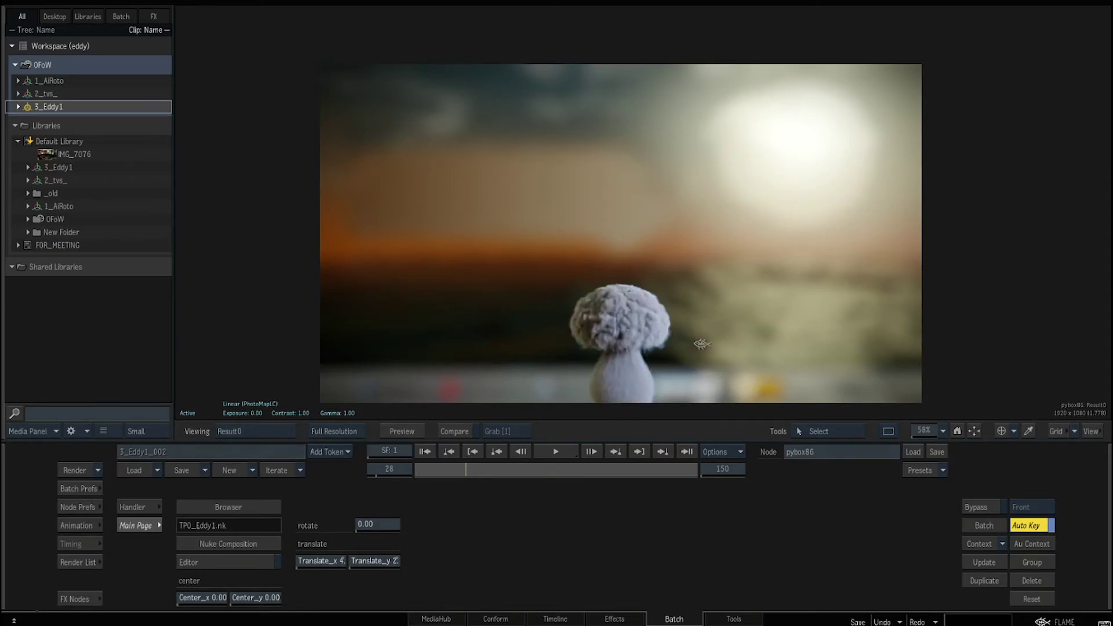
{"action": "key", "text": "F1"}
{"action": "key", "text": "F4"}
{"action": "key", "text": "F4"}
Drop in a Pybox node with the TPO_nukePybox preset and load TPO_Eddy1.nk from the nks bookmark.
{"action": "key", "text": "p"}
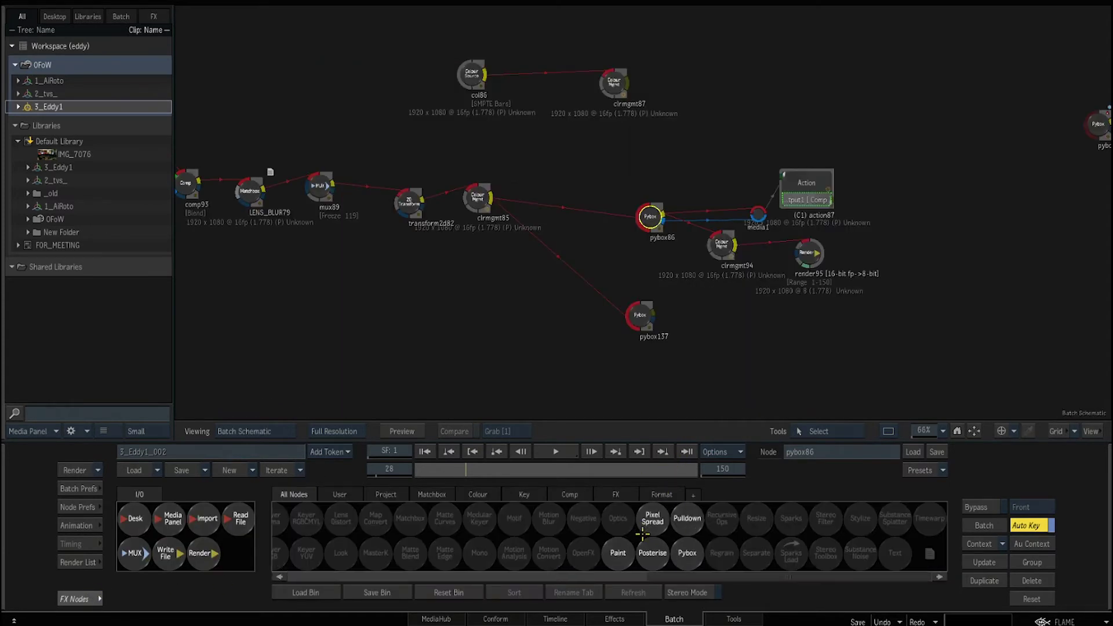
{"action": "left_click_drag", "start_coordinate": [696, 548], "coordinate": [572, 348]}
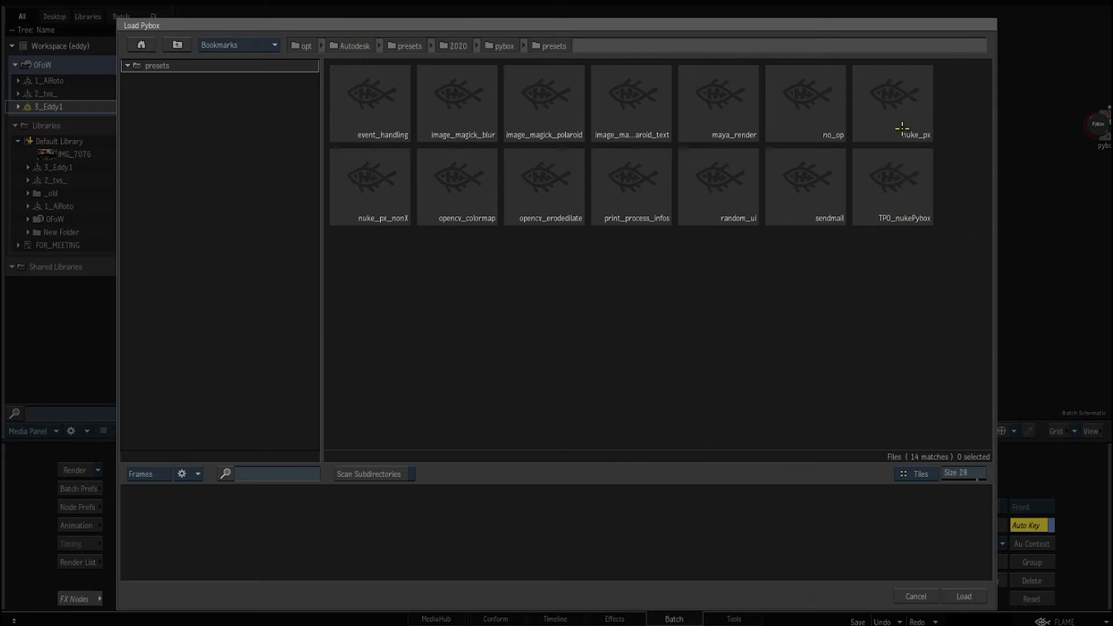
{"action": "double_click", "coordinate": [912, 196]}
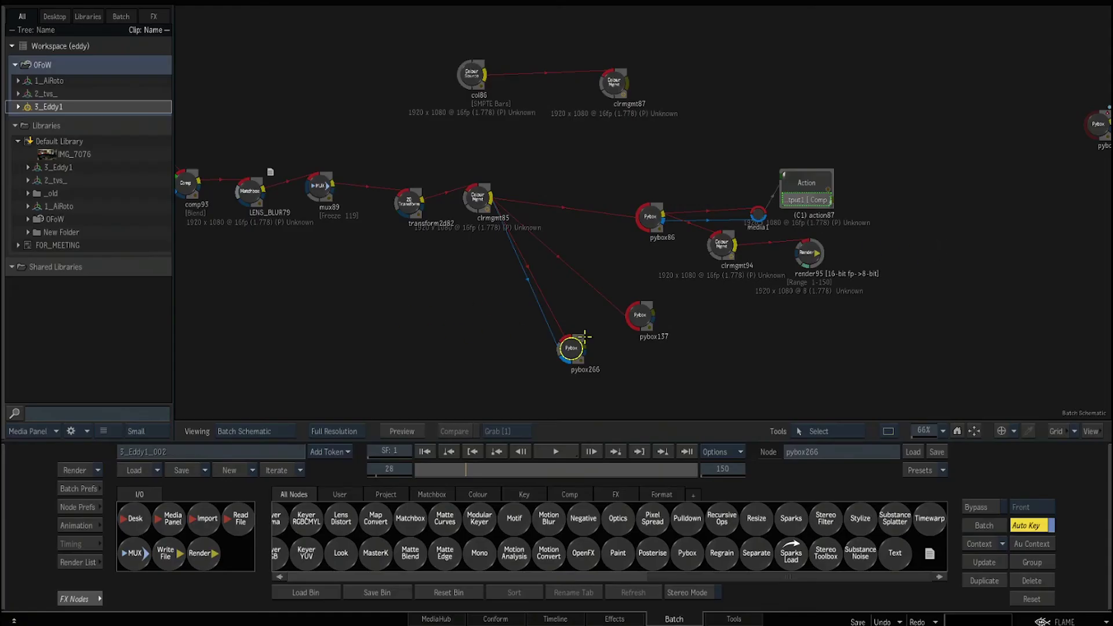
{"action": "left_click", "coordinate": [246, 543]}
{"action": "left_click", "coordinate": [239, 44]}
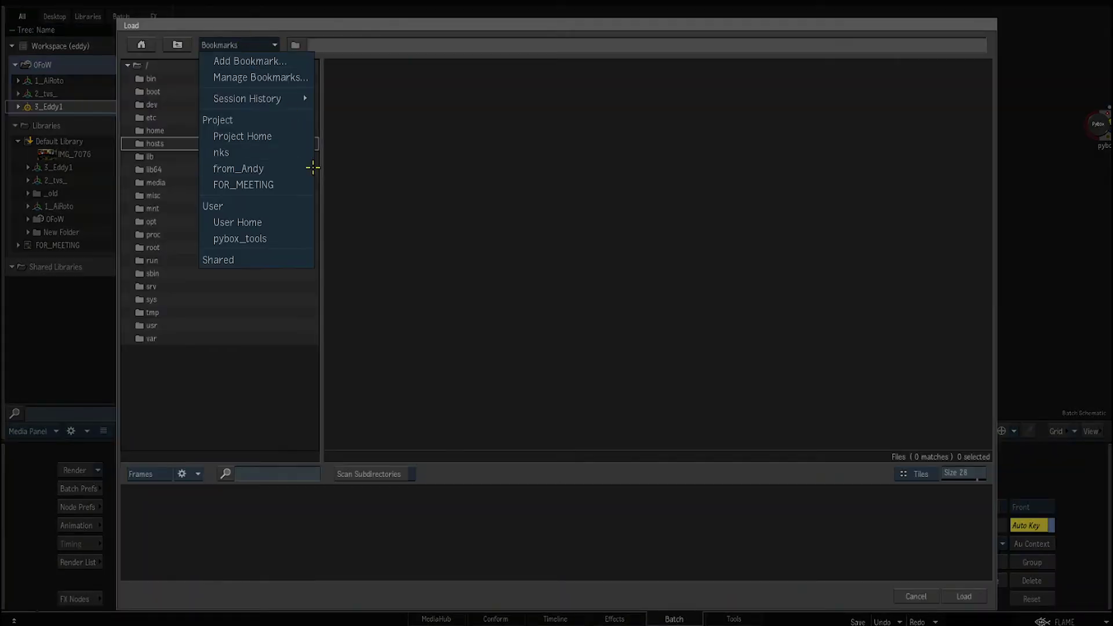
{"action": "left_click", "coordinate": [283, 153]}
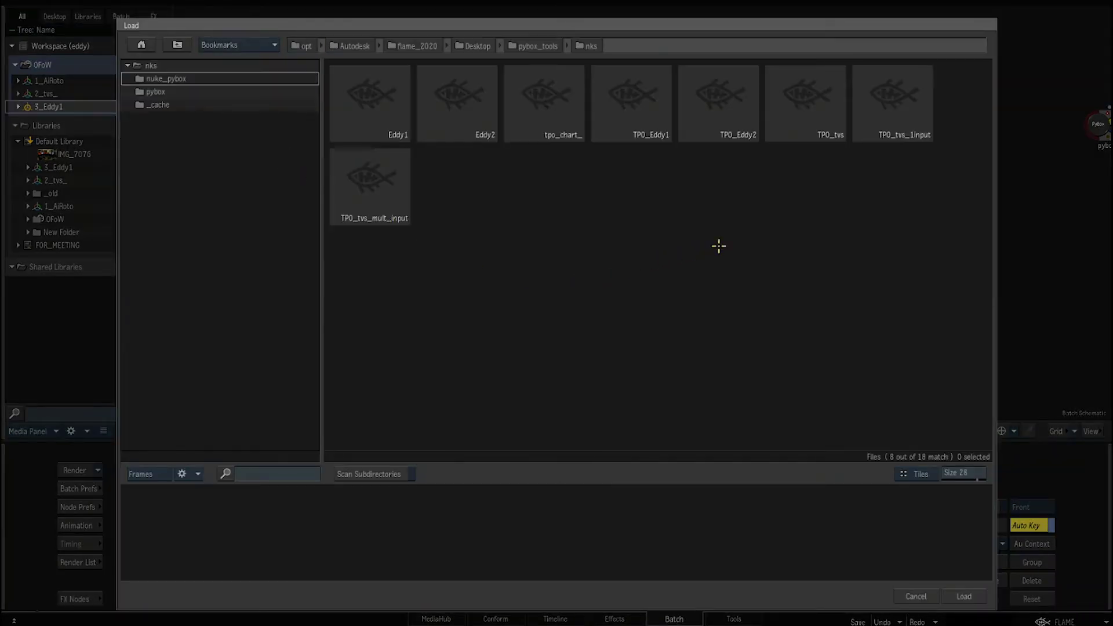
{"action": "double_click", "coordinate": [653, 142]}
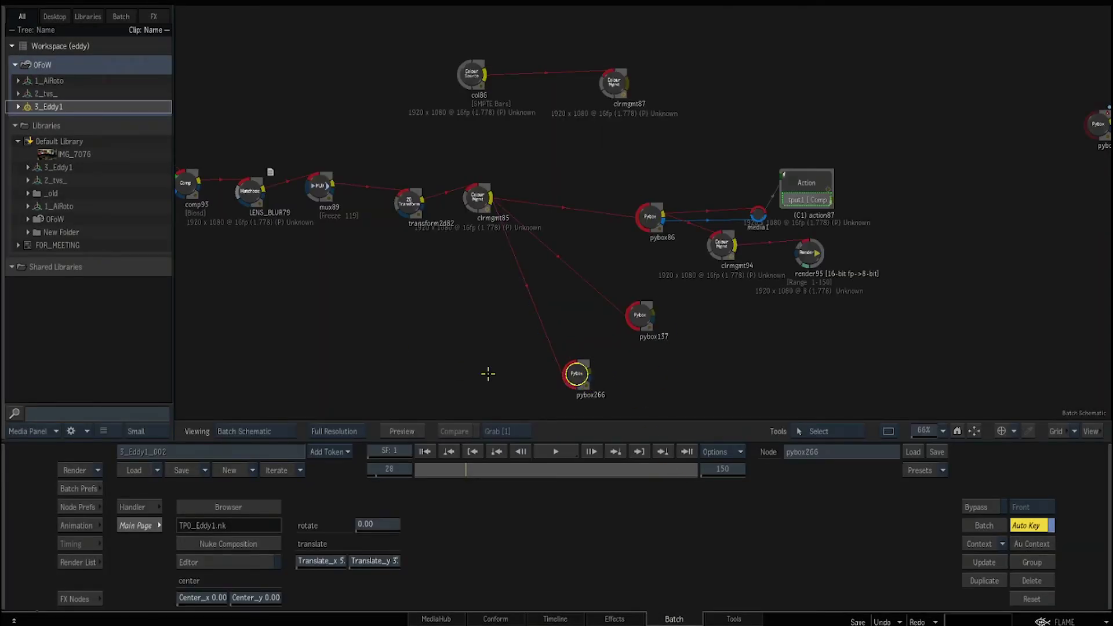
Delete the pybox137 node and reposition pybox266 in the graph.
{"action": "left_click_drag", "start_coordinate": [572, 375], "coordinate": [601, 355]}
{"action": "key", "text": "ctrl+shift"}
{"action": "left_click", "coordinate": [640, 316], "text": "ctrl+shift"}
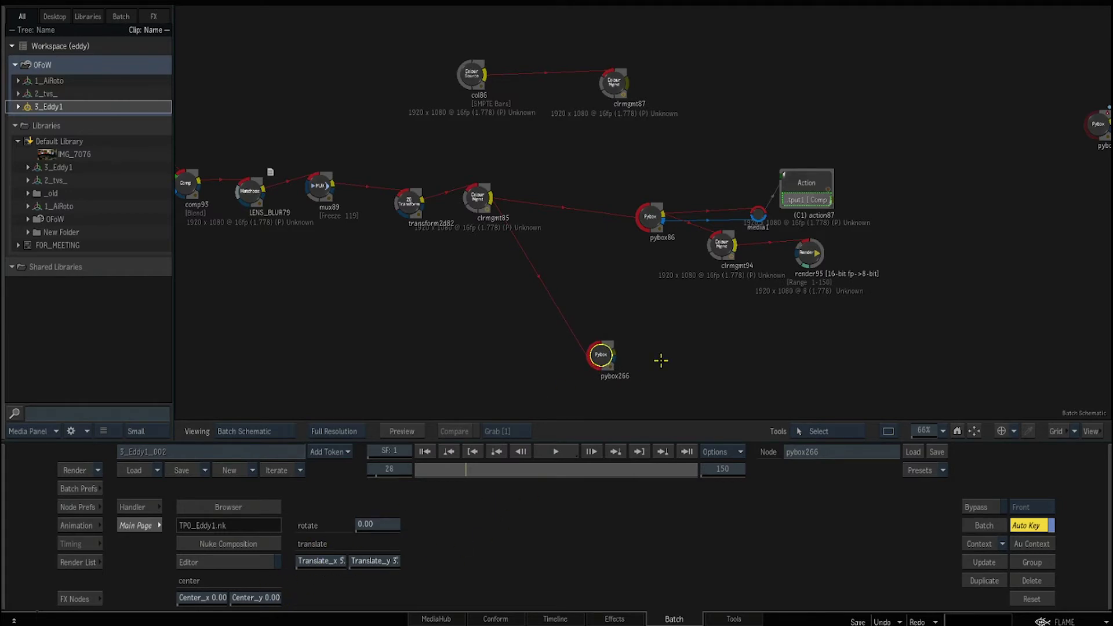
{"action": "left_click_drag", "start_coordinate": [620, 348], "coordinate": [613, 333]}
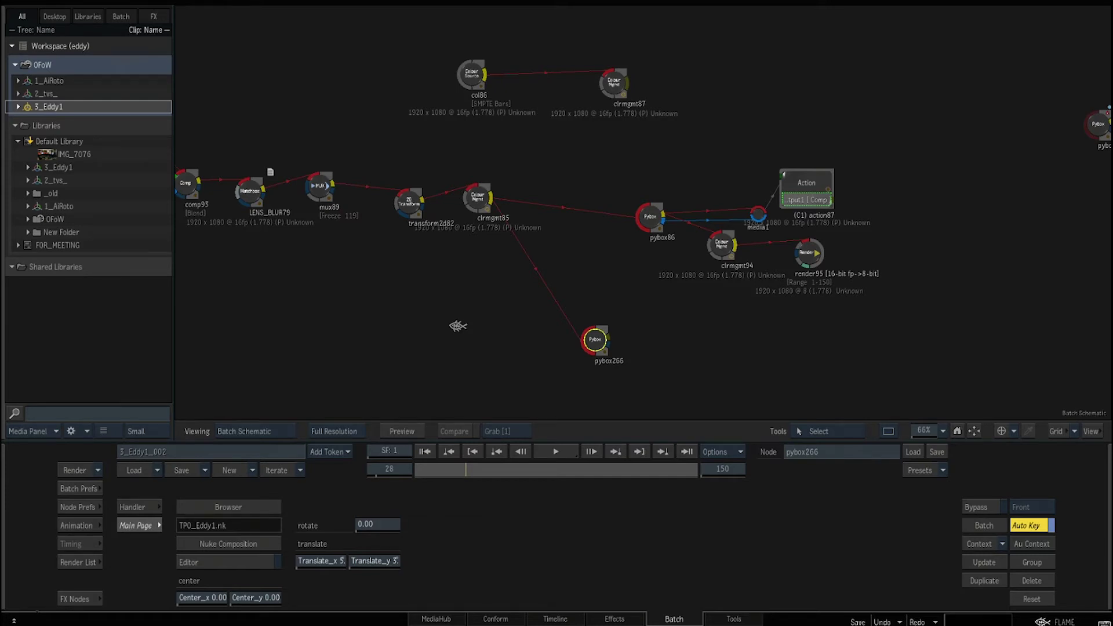
Check pybox266's rendered smoke result at frame 51.
{"action": "key", "text": "F4"}
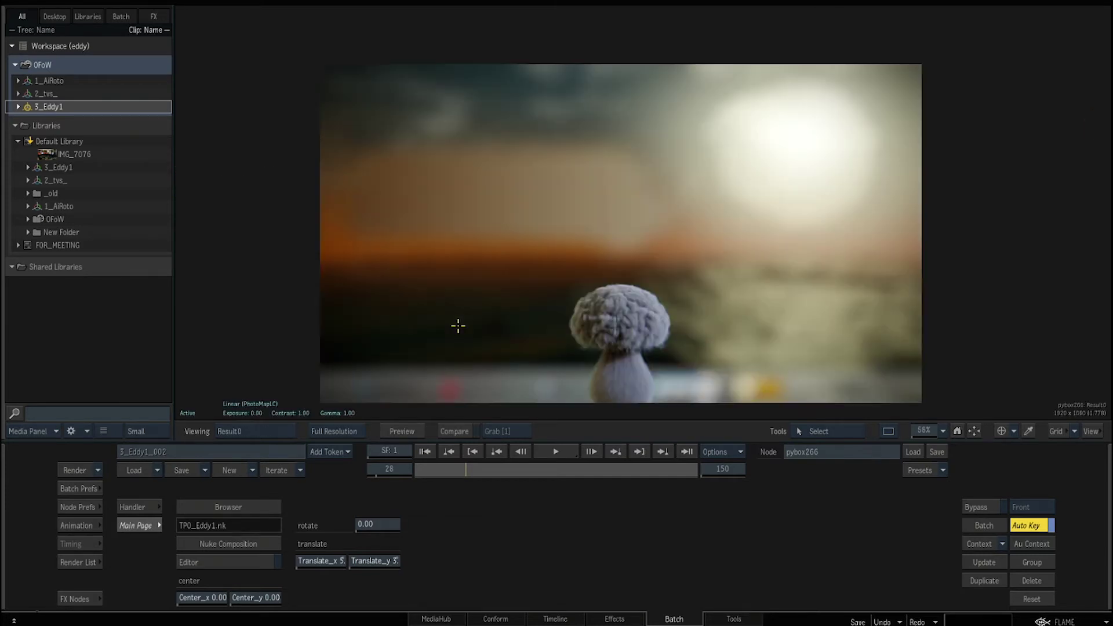
{"action": "left_click", "coordinate": [510, 486]}
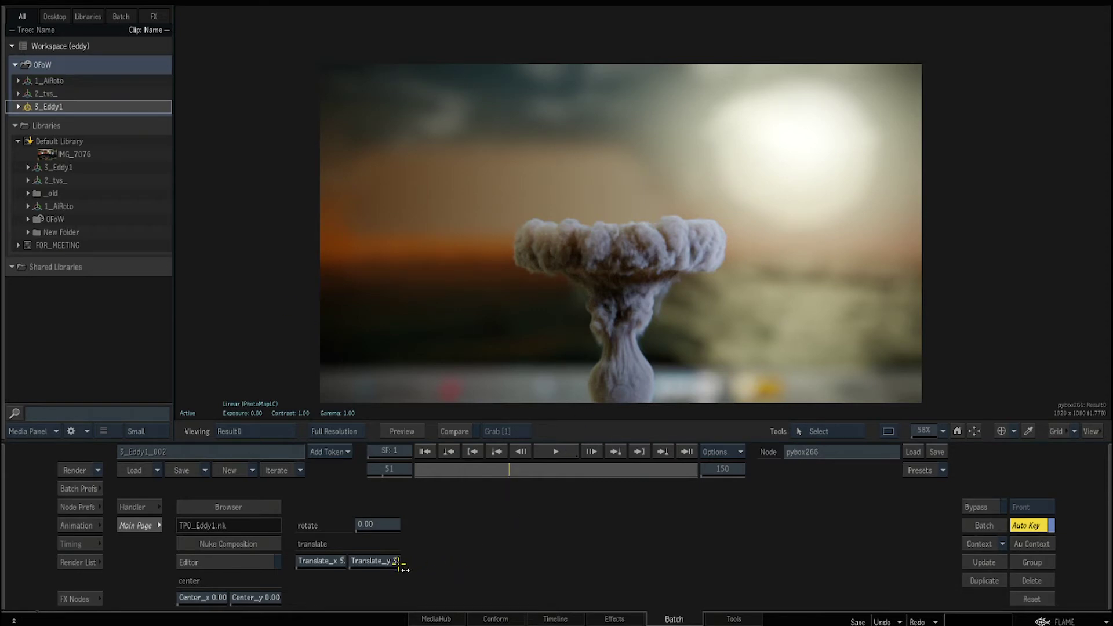
{"action": "key", "text": "F4"}
Remove pybox266 from the graph and view pybox86's result image.
{"action": "left_click", "coordinate": [654, 216]}
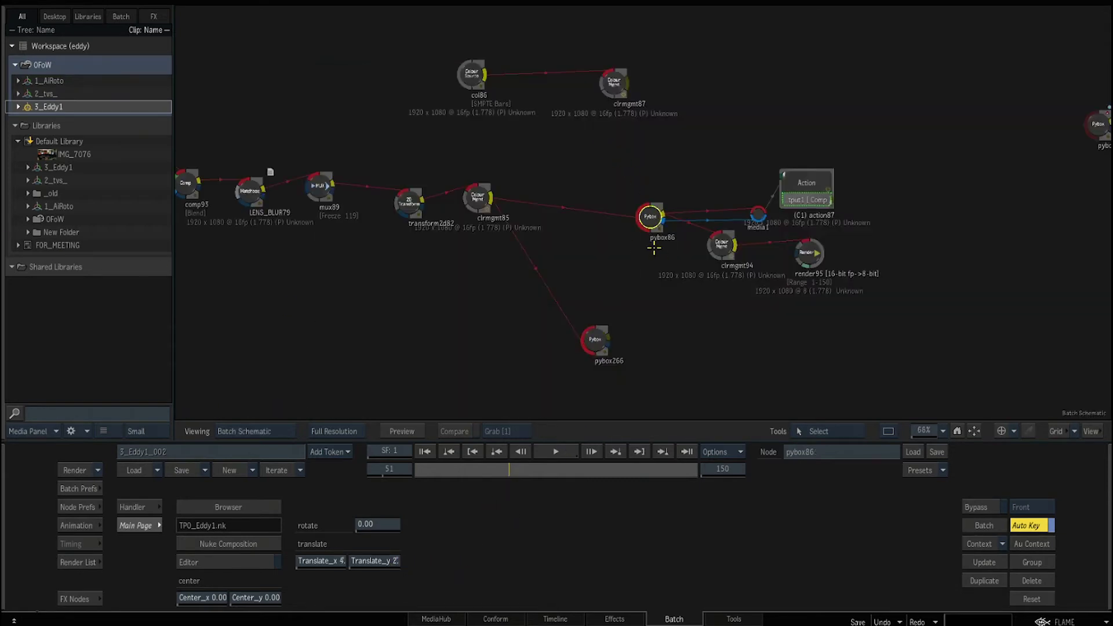
{"action": "left_click_drag", "start_coordinate": [596, 339], "coordinate": [504, 623]}
{"action": "left_click", "coordinate": [648, 218]}
{"action": "key", "text": "F1"}
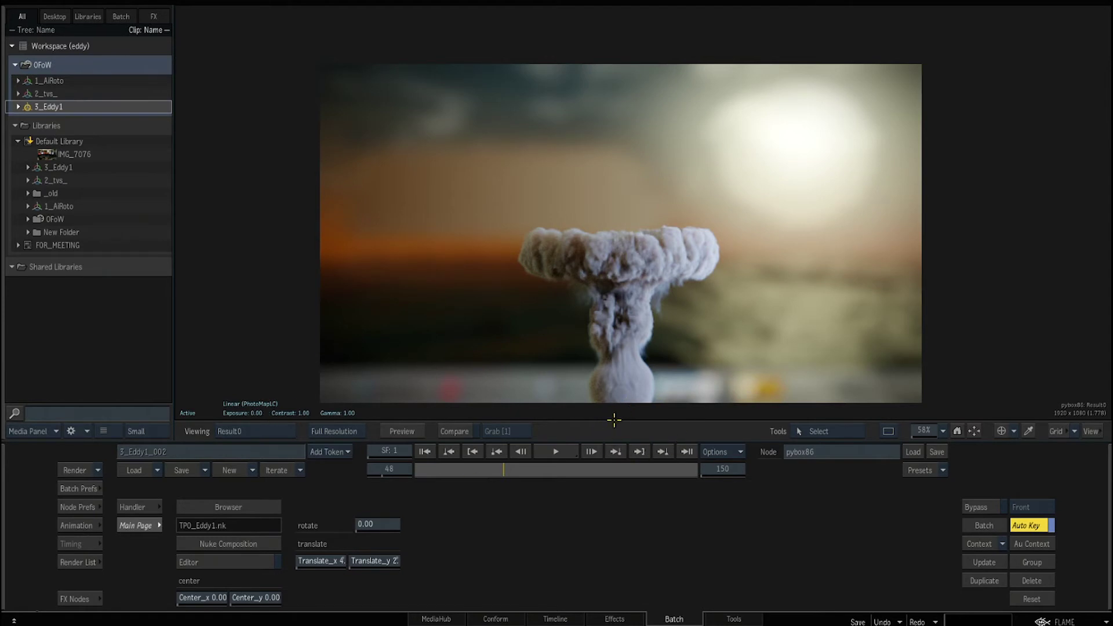
{"action": "key", "text": "F4"}
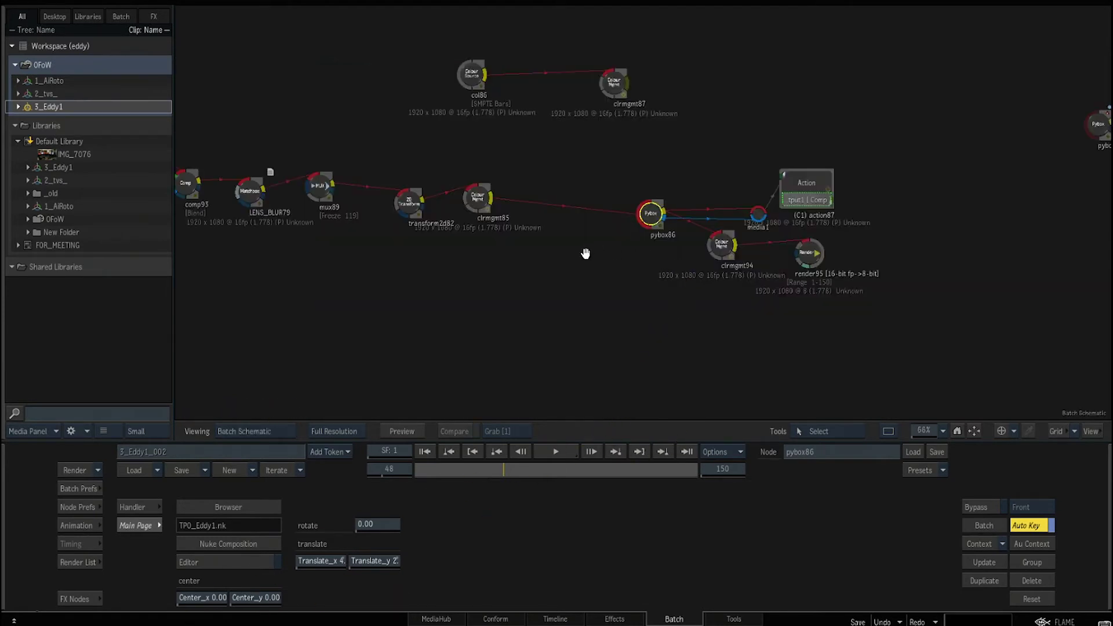
Set transform2d82's X scale to -102 to mirror the sunset plate, then check clrmgmt85.
{"action": "double_click", "coordinate": [468, 248]}
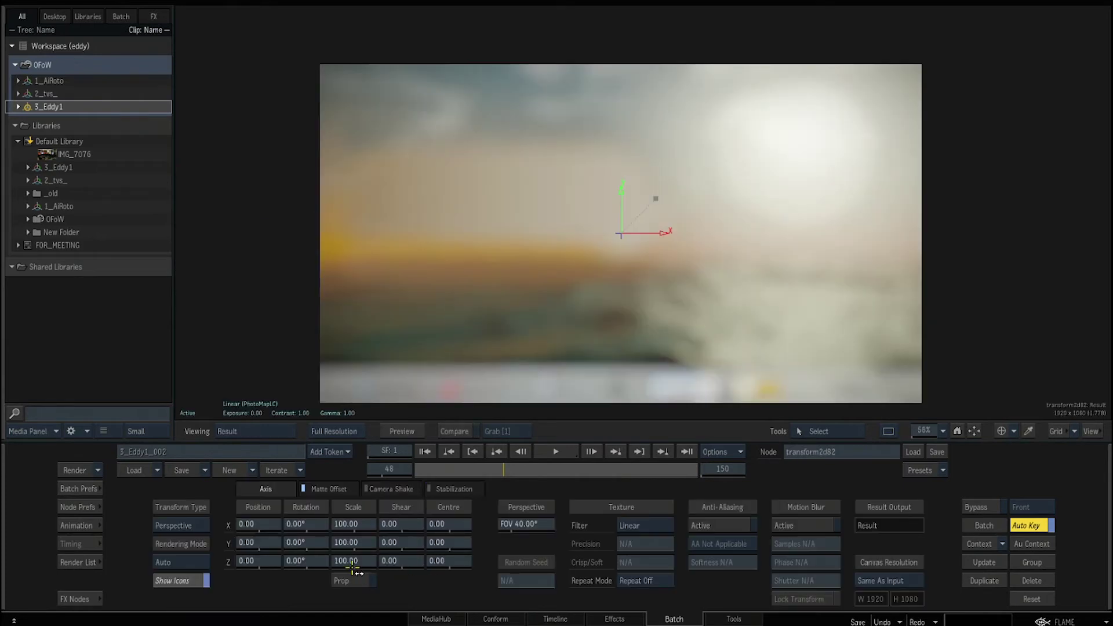
{"action": "mouse_move", "coordinate": [328, 514]}
{"action": "left_mouse_down"}
{"action": "mouse_move", "coordinate": [200, 496]}
{"action": "mouse_move", "coordinate": [328, 525]}
{"action": "left_mouse_up"}
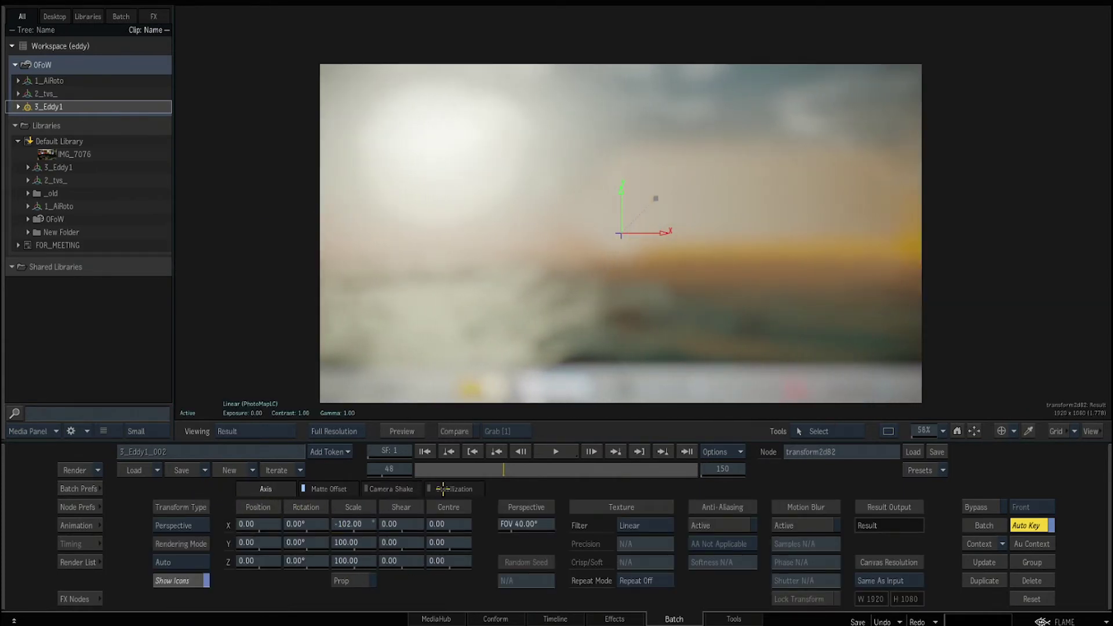
{"action": "key", "text": "grave"}
{"action": "left_click", "coordinate": [529, 237]}
{"action": "key", "text": "grave"}
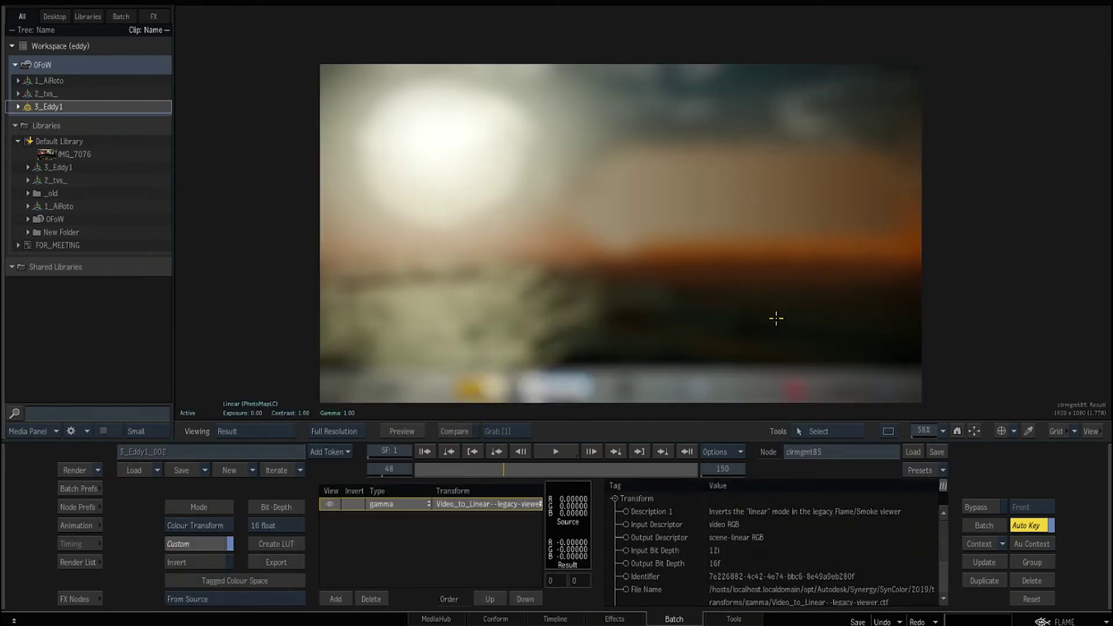
{"action": "key", "text": "grave"}
{"action": "left_click", "coordinate": [701, 258]}
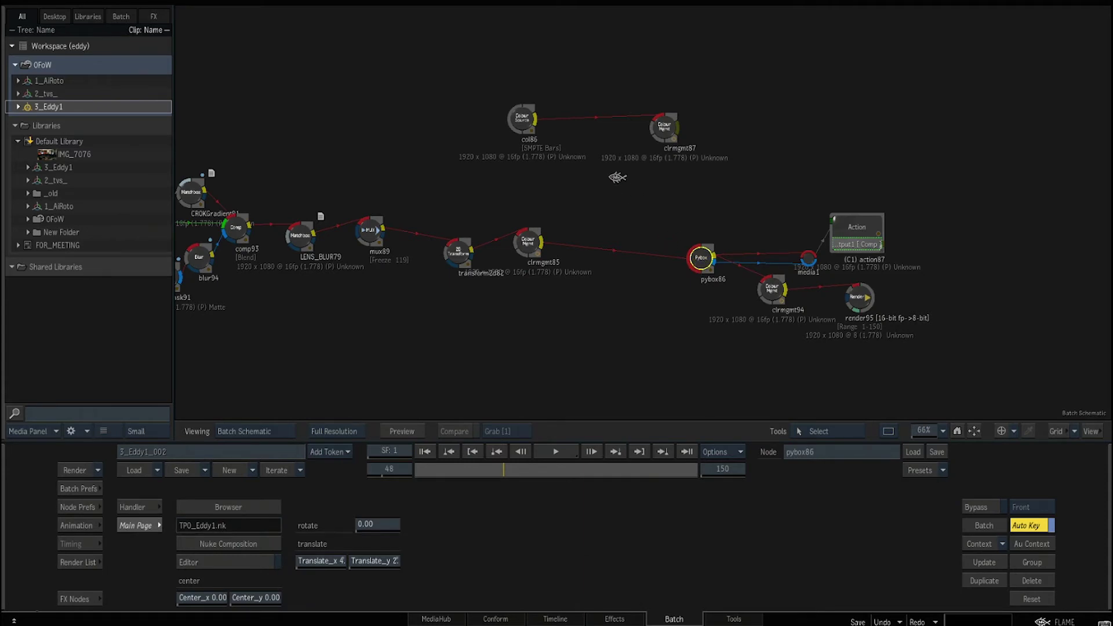
Set pybox86's vertical translate to 4, then change it to 6.
{"action": "key", "text": "grave"}
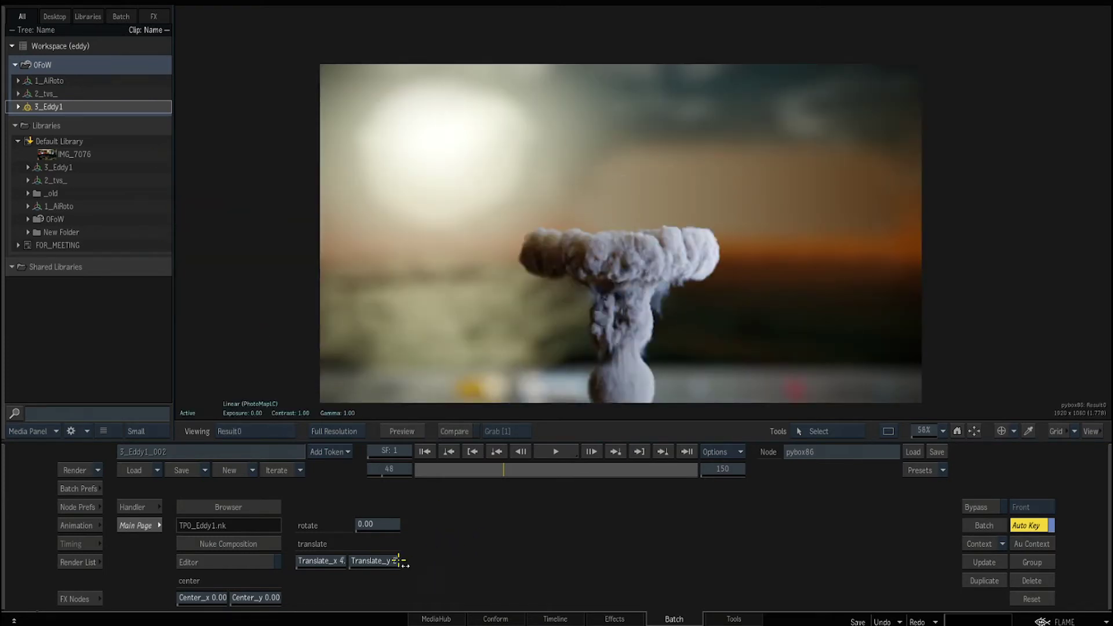
{"action": "left_click", "coordinate": [386, 561]}
{"action": "left_click", "coordinate": [344, 506]}
{"action": "left_click", "coordinate": [411, 530]}
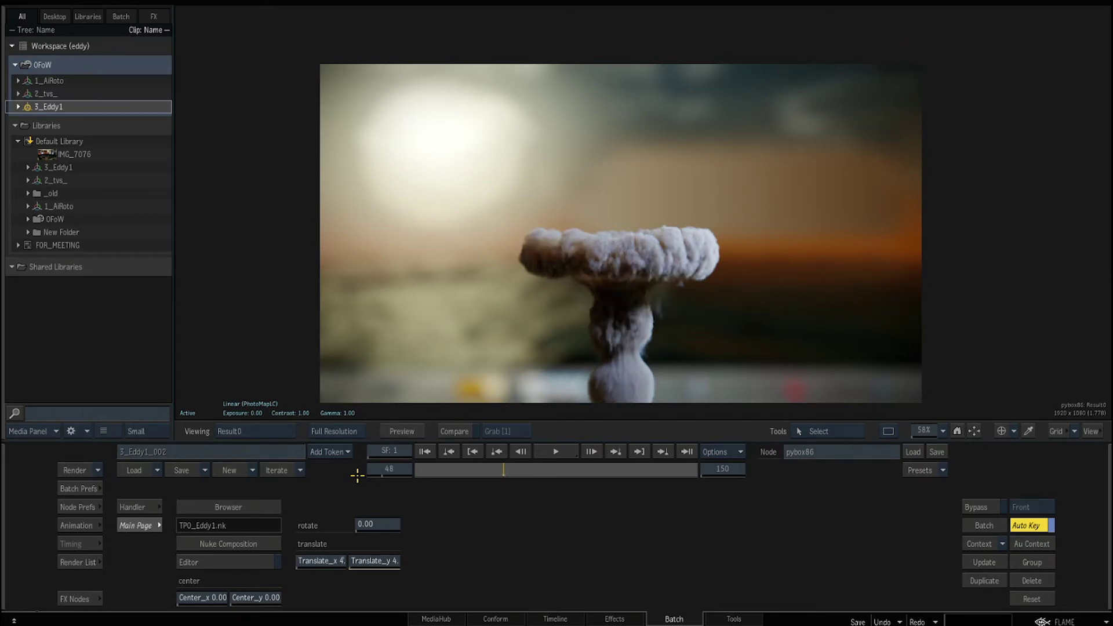
{"action": "left_click", "coordinate": [374, 561]}
{"action": "left_click", "coordinate": [386, 505]}
{"action": "left_click", "coordinate": [406, 529]}
Set the horizontal translate to 2, then settle on 1.
{"action": "left_click", "coordinate": [341, 563]}
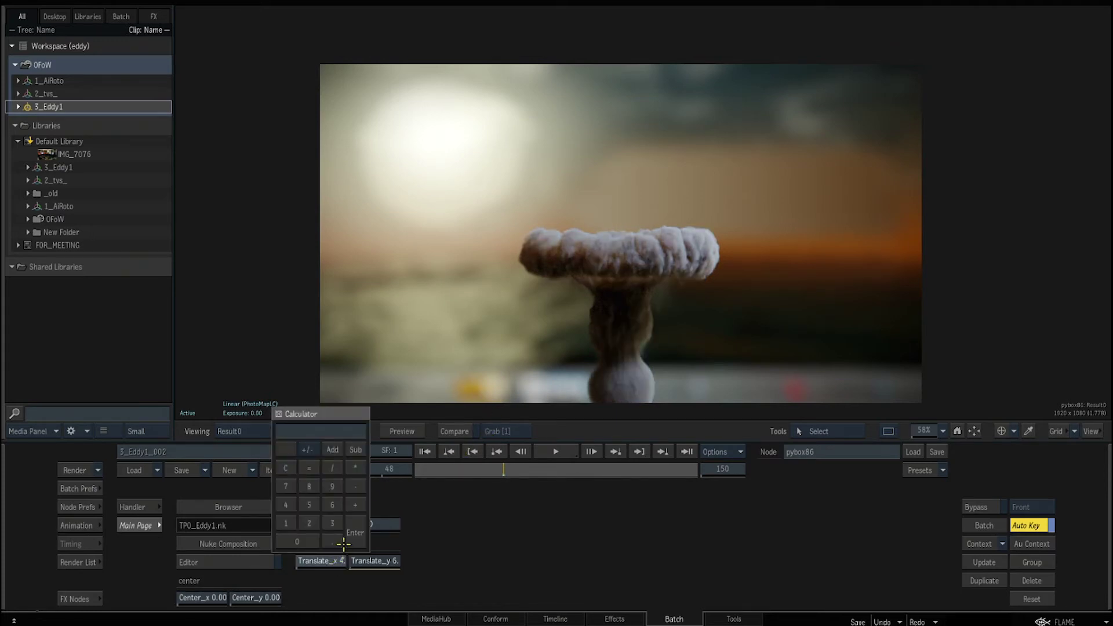
{"action": "left_click", "coordinate": [310, 521]}
{"action": "left_click", "coordinate": [355, 527]}
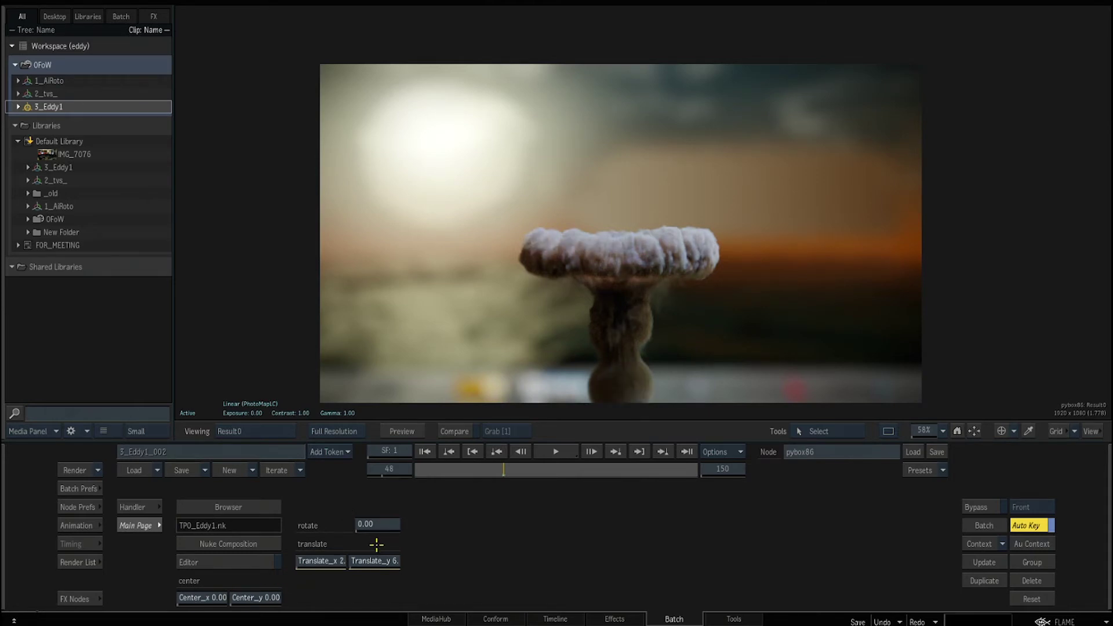
{"action": "left_click", "coordinate": [320, 561]}
{"action": "left_click", "coordinate": [286, 524]}
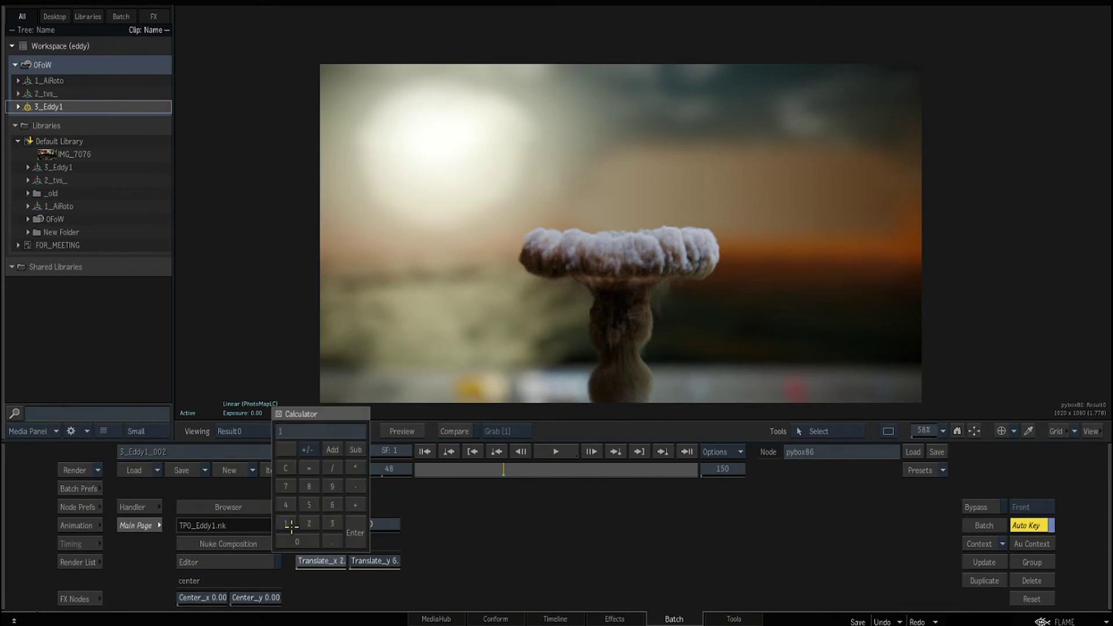
{"action": "left_click", "coordinate": [356, 533]}
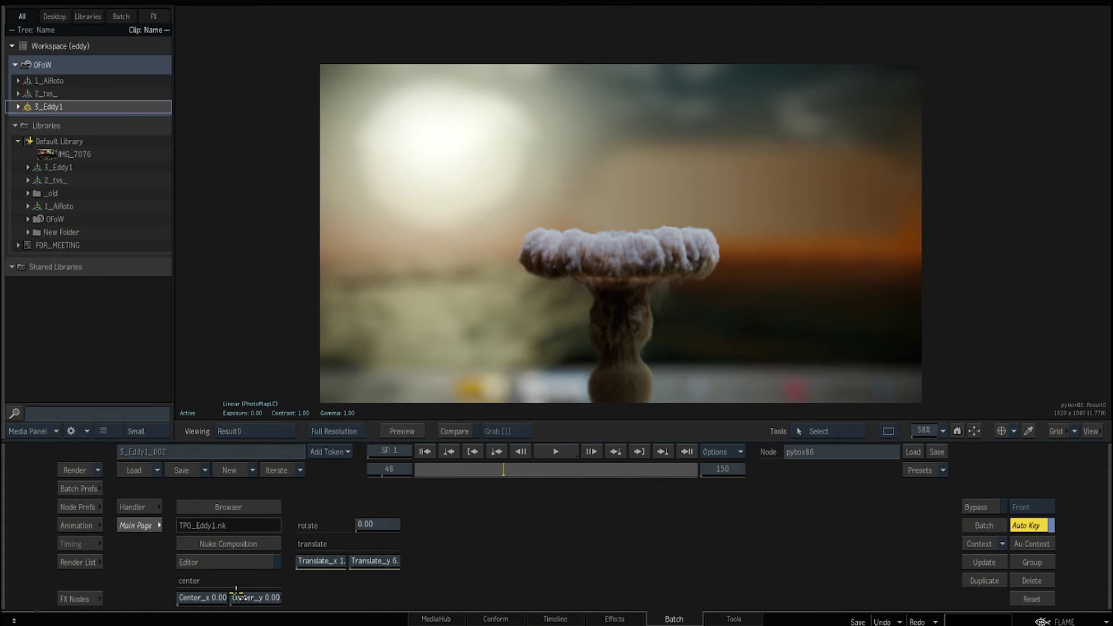
{"action": "key", "text": "F4"}
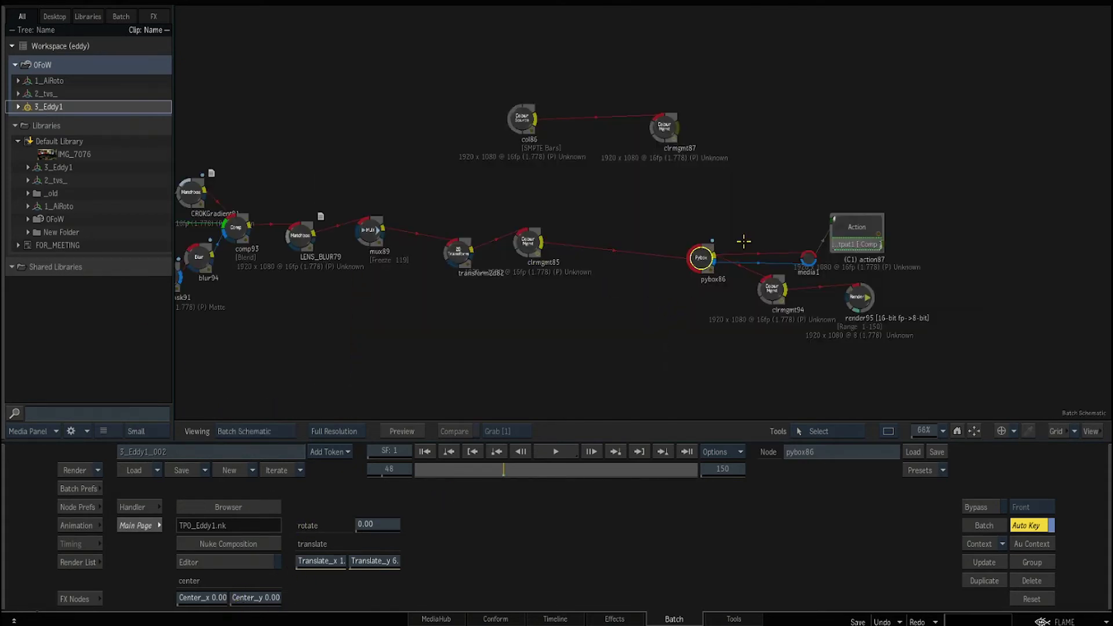
Drag the smoke's centre to 44.6 and 52.2 and test a 9.5-degree rotation.
{"action": "key", "text": "F4"}
{"action": "left_click_drag", "start_coordinate": [255, 599], "coordinate": [493, 574]}
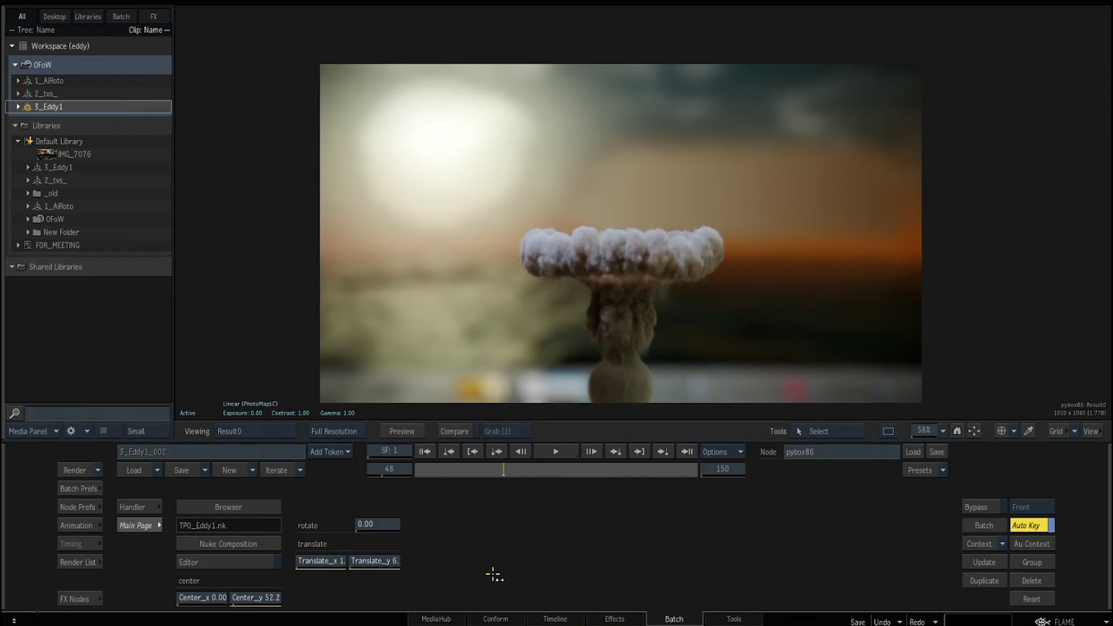
{"action": "left_click_drag", "start_coordinate": [192, 599], "coordinate": [380, 590]}
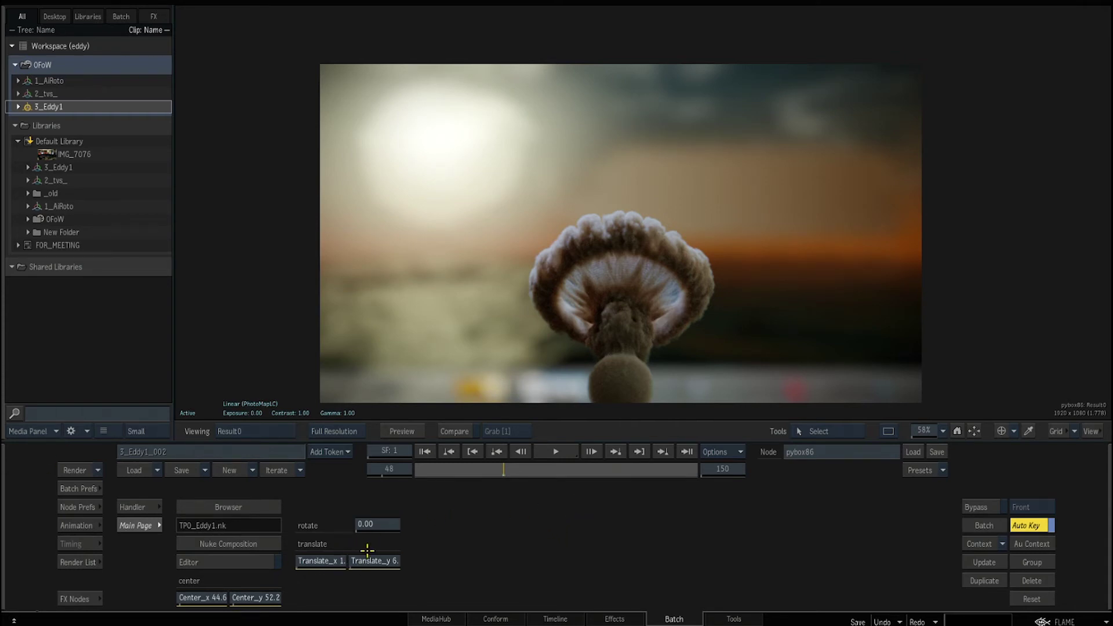
{"action": "left_click_drag", "start_coordinate": [383, 525], "coordinate": [444, 526]}
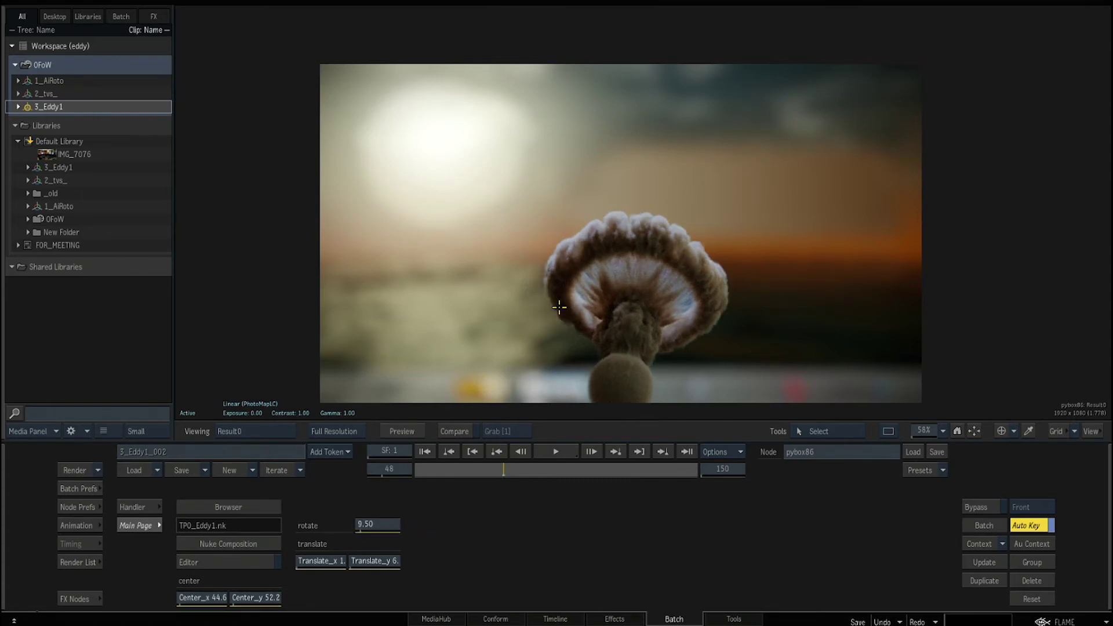
Flip the sunset background horizontally in transform2d82.
{"action": "key", "text": "F4"}
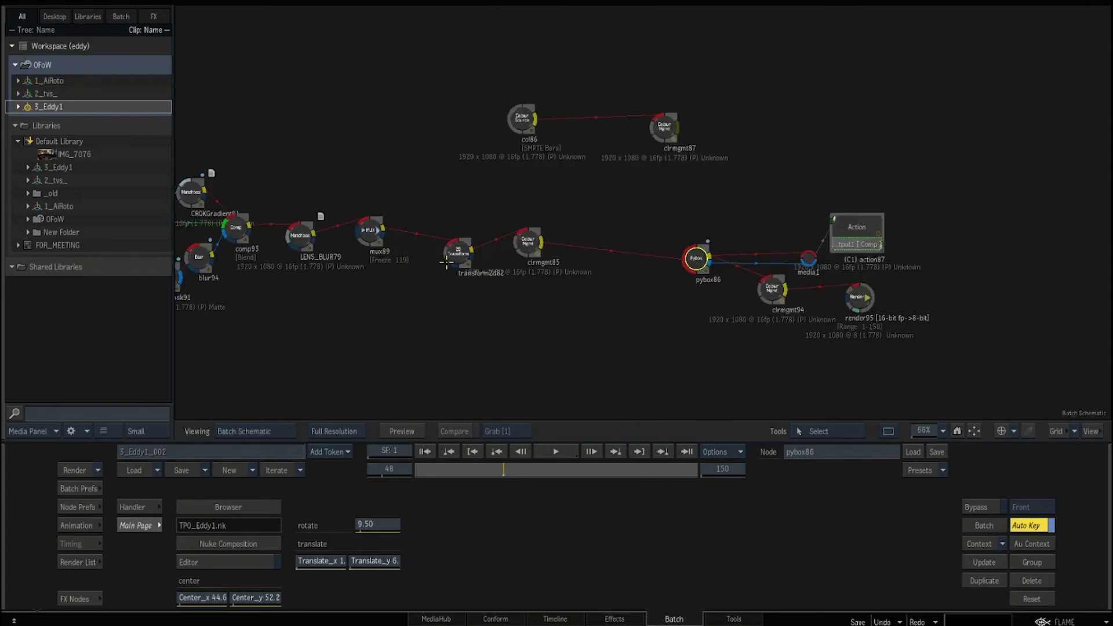
{"action": "double_click", "coordinate": [458, 249]}
{"action": "left_click_drag", "start_coordinate": [365, 531], "coordinate": [403, 536]}
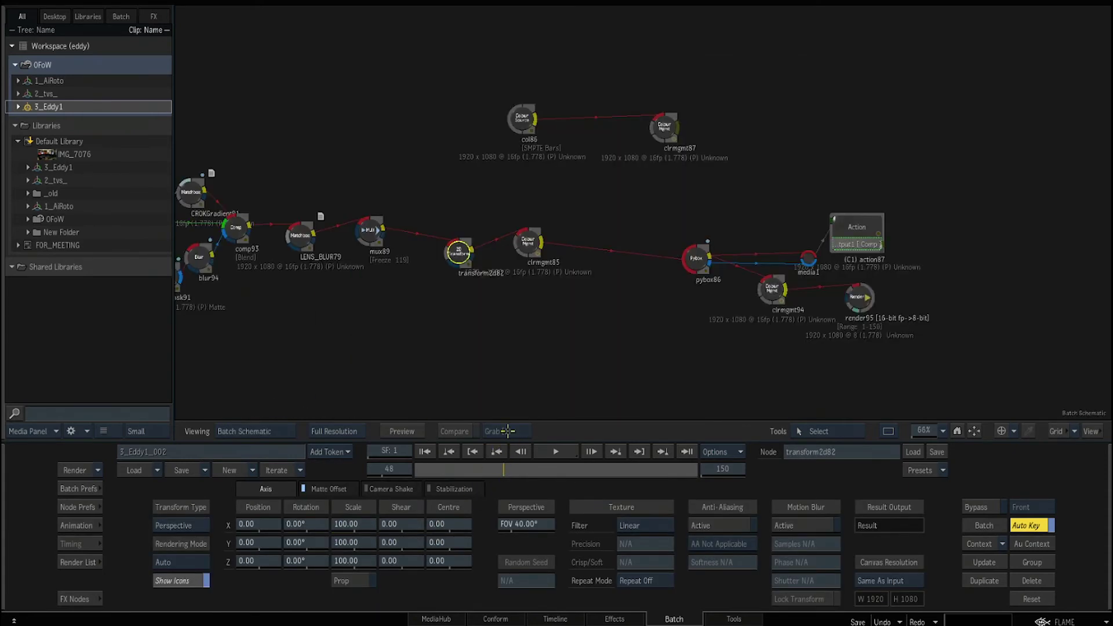
{"action": "key", "text": "F4"}
{"action": "left_click", "coordinate": [702, 249]}
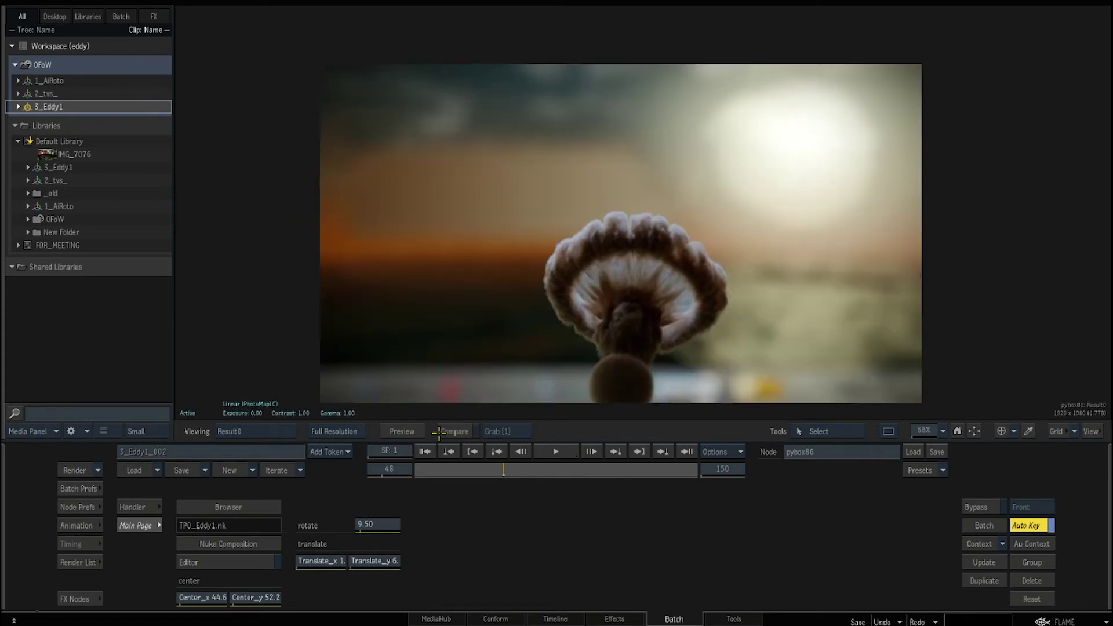
Set pybox86's translate to x 4 and y 2, and reset its rotation to 0.
{"action": "key", "text": "F4"}
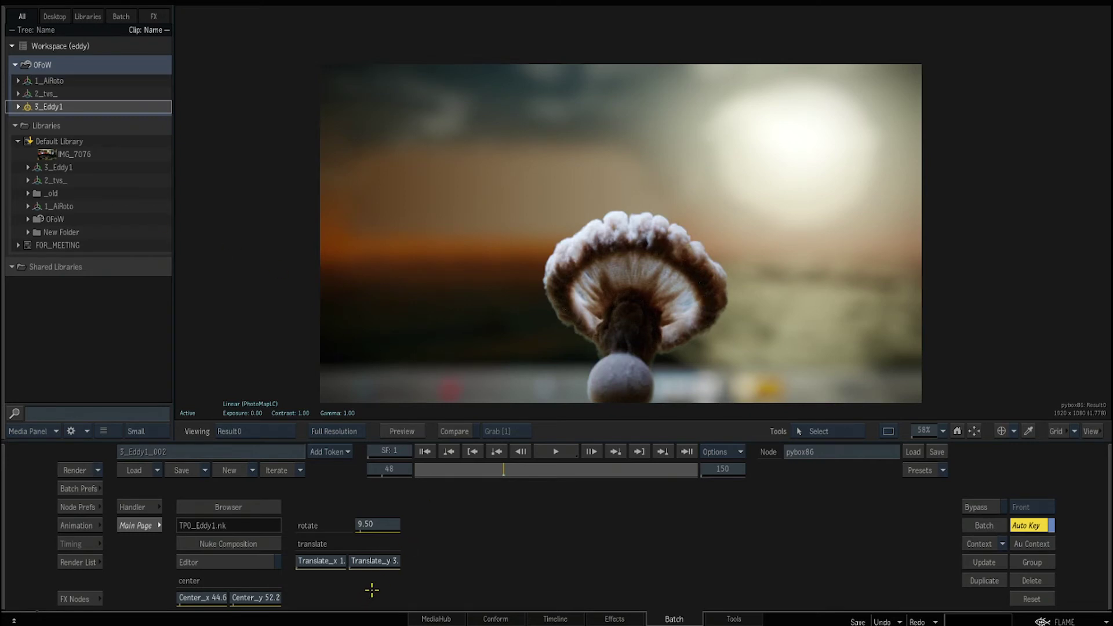
{"action": "left_click", "coordinate": [393, 573]}
{"action": "key", "text": "Return"}
{"action": "left_click", "coordinate": [394, 571]}
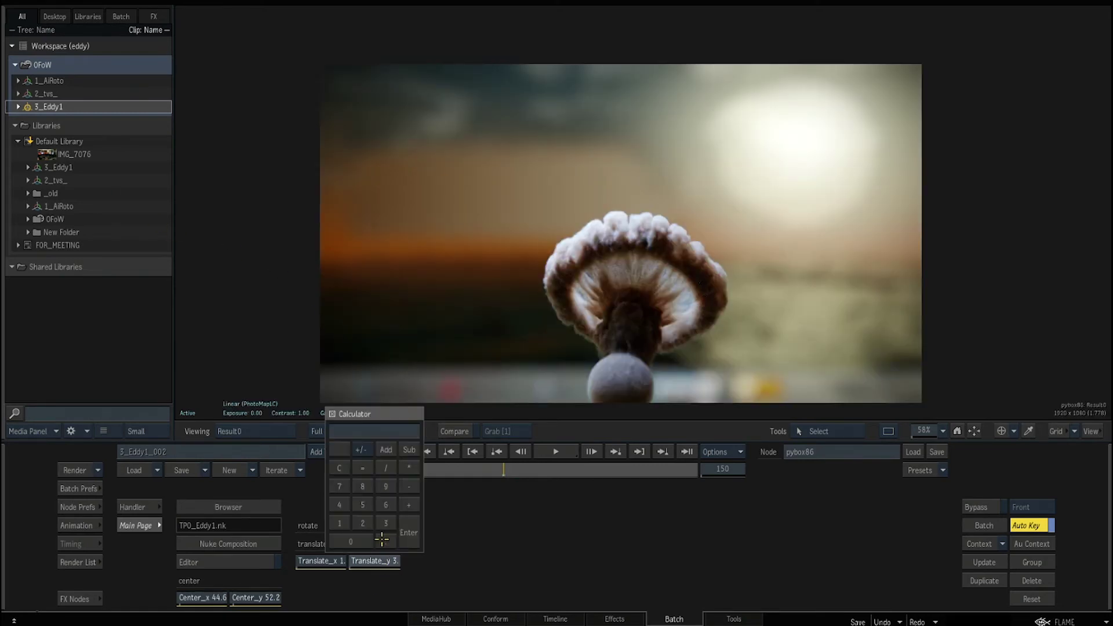
{"action": "left_click", "coordinate": [361, 518]}
{"action": "left_click", "coordinate": [412, 530]}
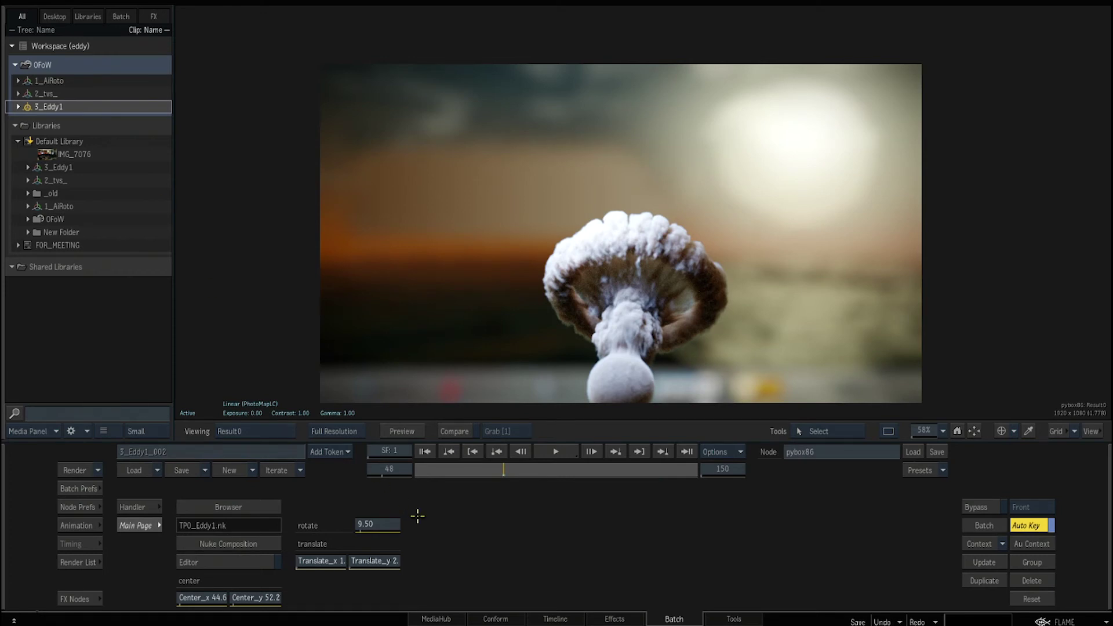
{"action": "left_click", "coordinate": [323, 560]}
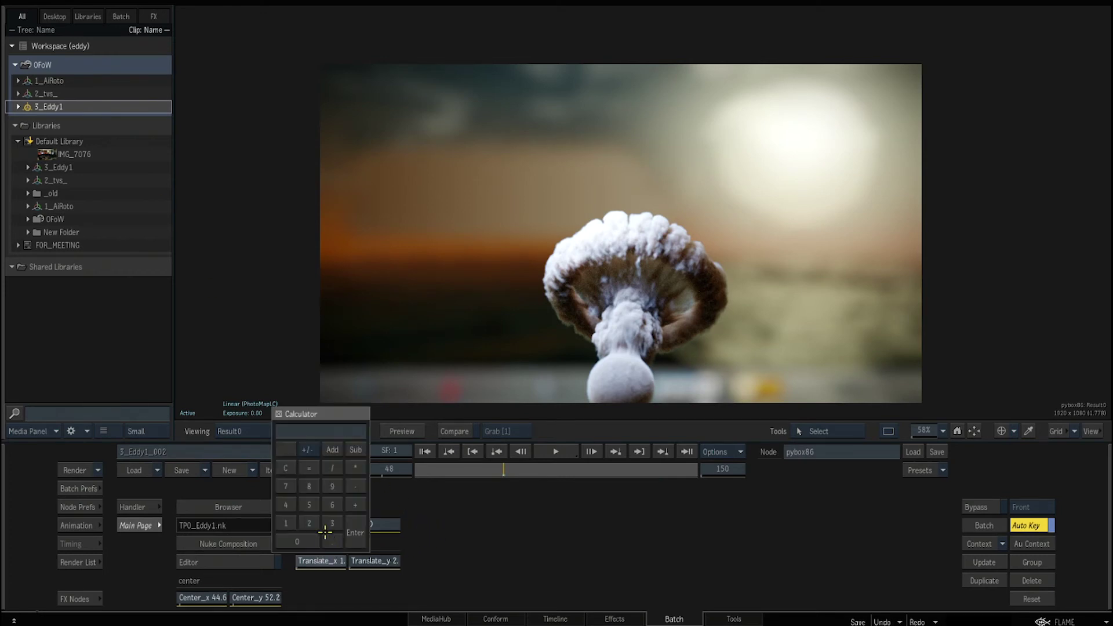
{"action": "left_click", "coordinate": [285, 505]}
{"action": "left_click", "coordinate": [354, 518]}
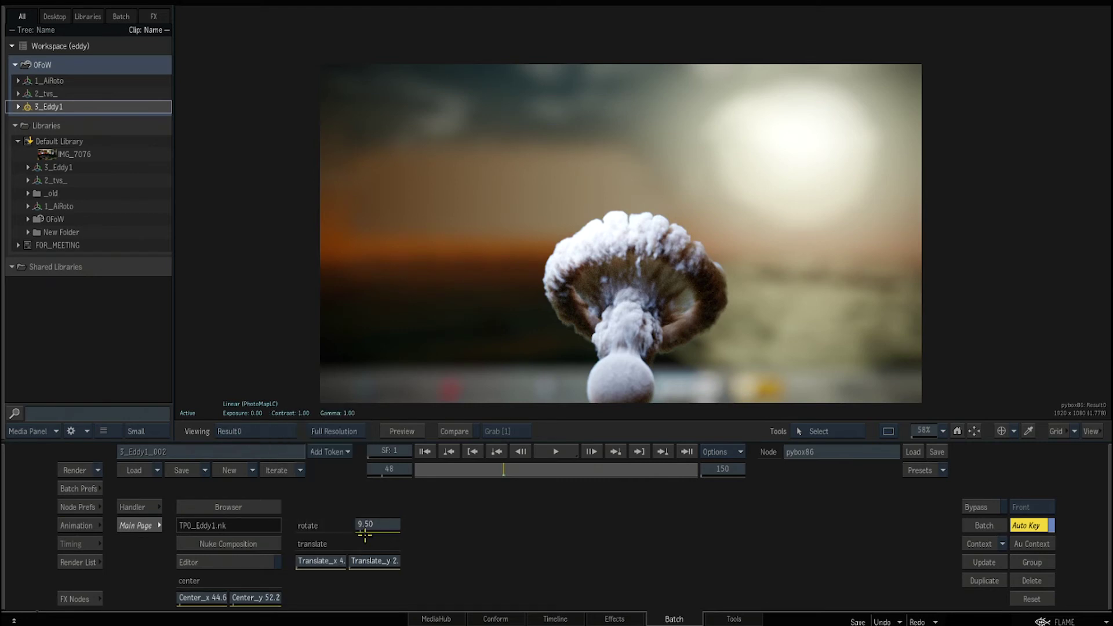
{"action": "left_click_drag", "start_coordinate": [392, 528], "coordinate": [268, 527]}
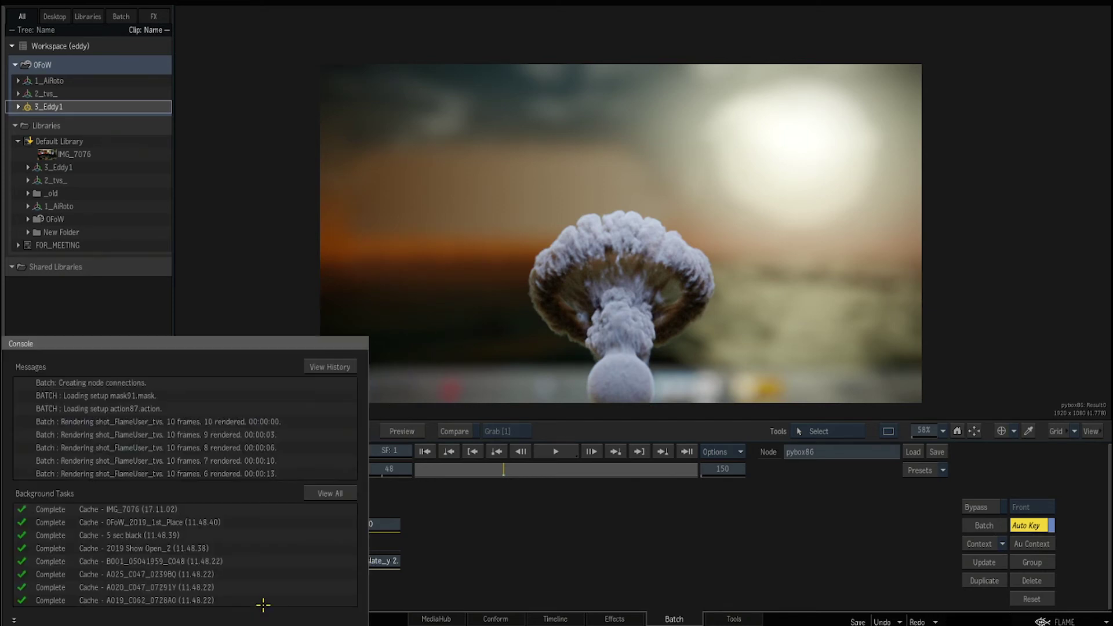
Drag the smoke's vertical centre to 15.7 and toggle between its matte and colour result.
{"action": "left_click_drag", "start_coordinate": [271, 602], "coordinate": [149, 599]}
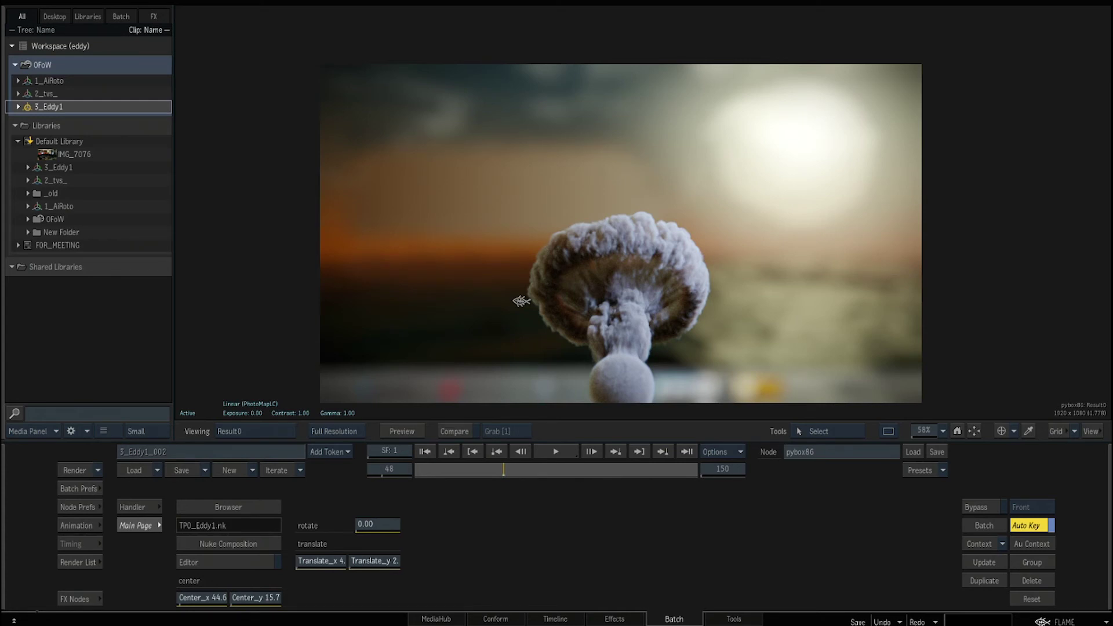
{"action": "key", "text": "F3"}
{"action": "key", "text": "F4"}
{"action": "key", "text": "F3"}
{"action": "key", "text": "F4"}
{"action": "key", "text": "F3"}
Open the action87 node and view its composite output with the smoke at frame 95.
{"action": "key", "text": "F4"}
{"action": "key", "text": "grave"}
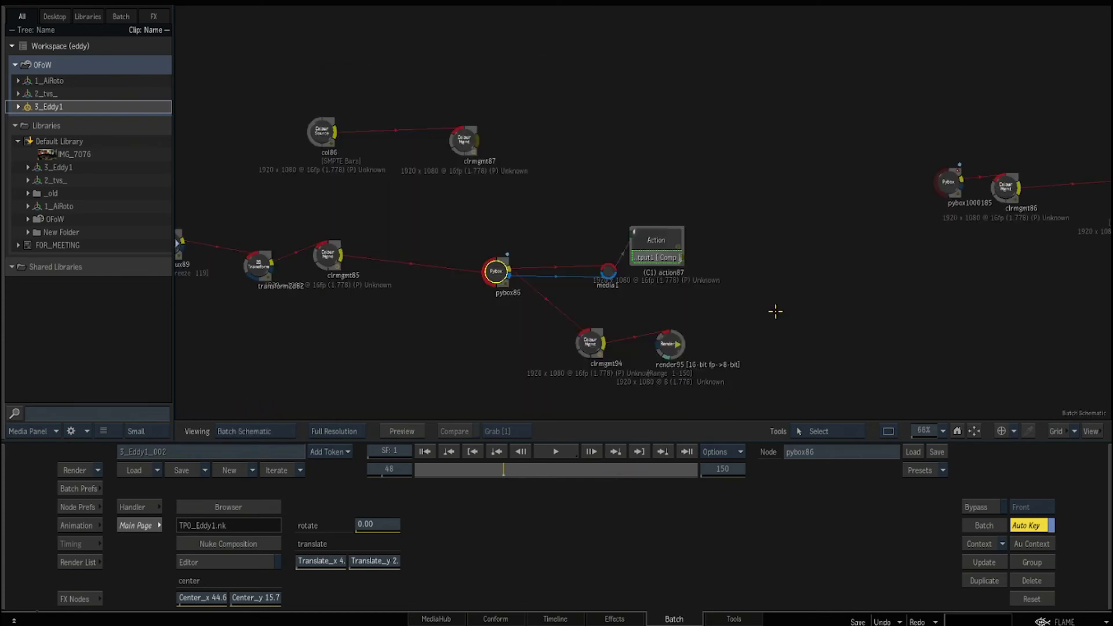
{"action": "left_click", "coordinate": [649, 244]}
{"action": "key", "text": "grave"}
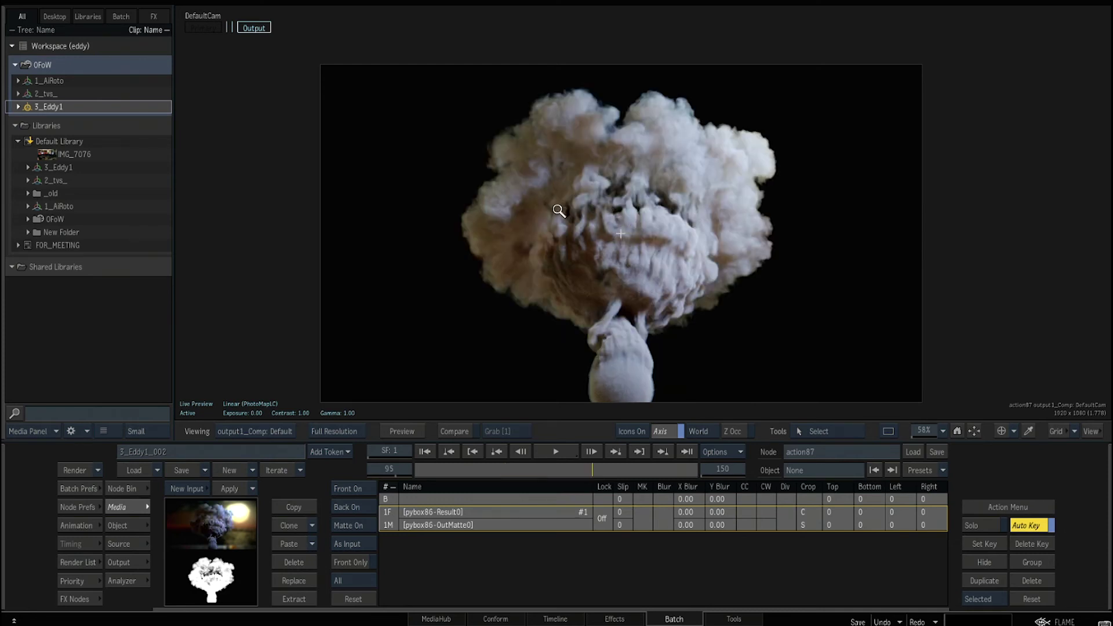
Pan the smoke image up and view pybox86's render result.
{"action": "scroll", "coordinate": [559, 210], "scroll_direction": "up", "scroll_amount": 5}
{"action": "scroll", "coordinate": [797, 310], "scroll_direction": "down", "scroll_amount": 5}
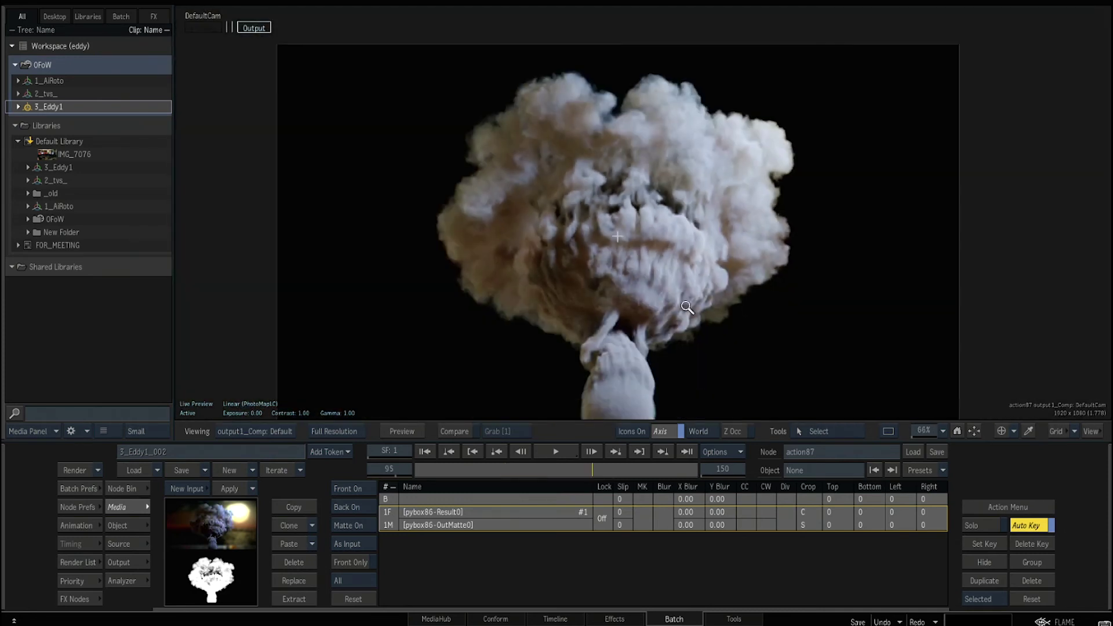
{"action": "scroll", "coordinate": [662, 309], "scroll_direction": "up", "scroll_amount": 1}
{"action": "left_click_drag", "start_coordinate": [662, 309], "coordinate": [681, 275]}
{"action": "key", "text": "Tab"}
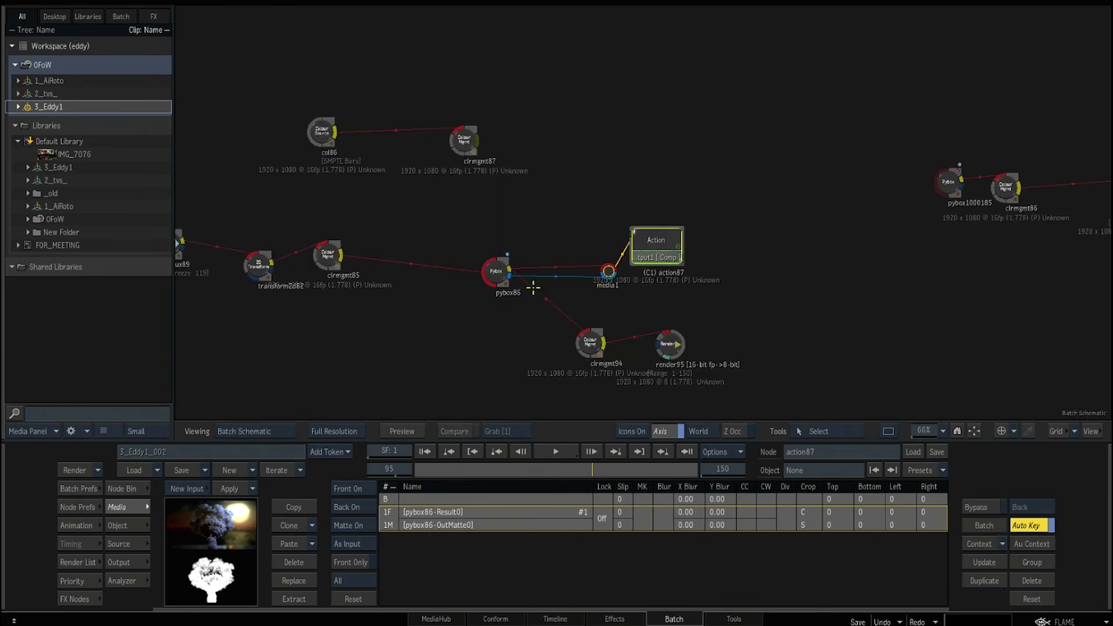
{"action": "left_click", "coordinate": [506, 277]}
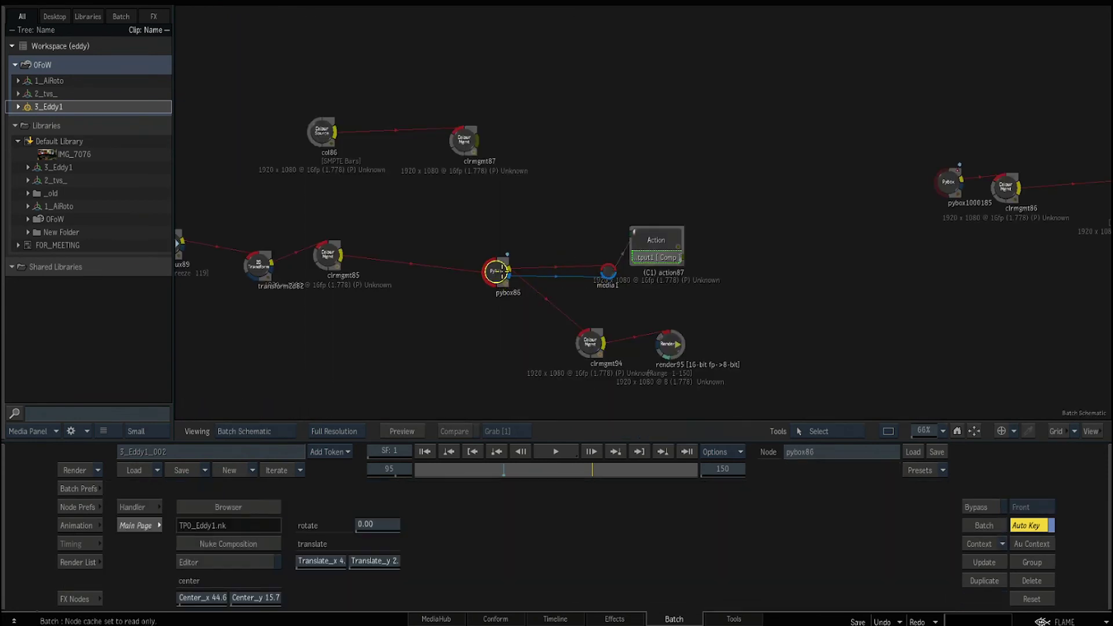
{"action": "key", "text": "Tab"}
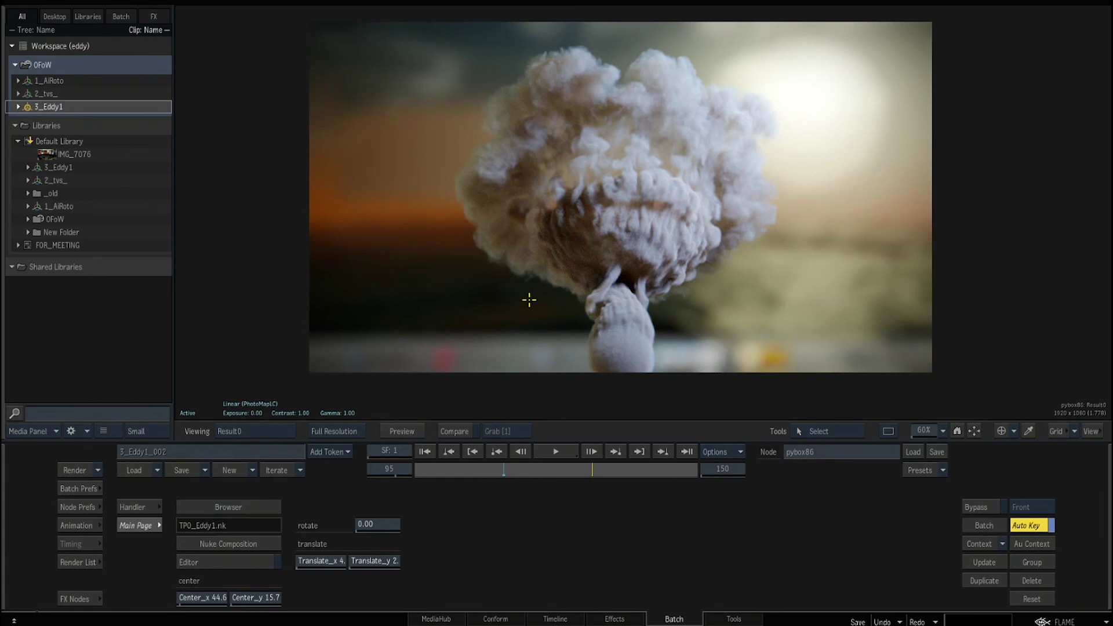
Compare the bare sunset plate with the smoke composite, then return to the Batch graph.
{"action": "key", "text": "F1"}
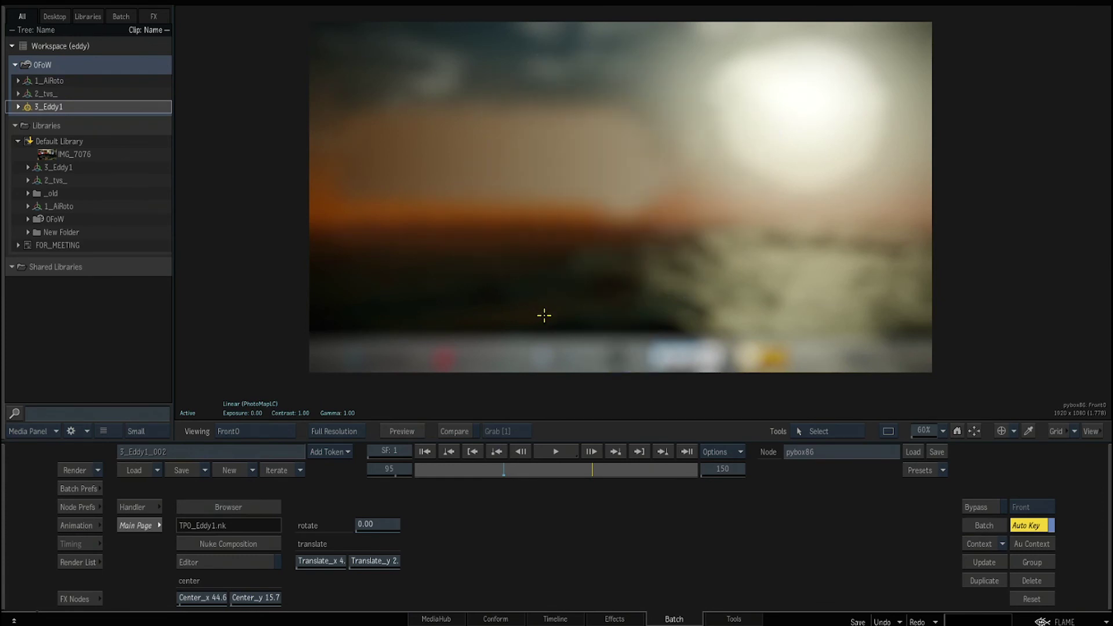
{"action": "key", "text": "F4"}
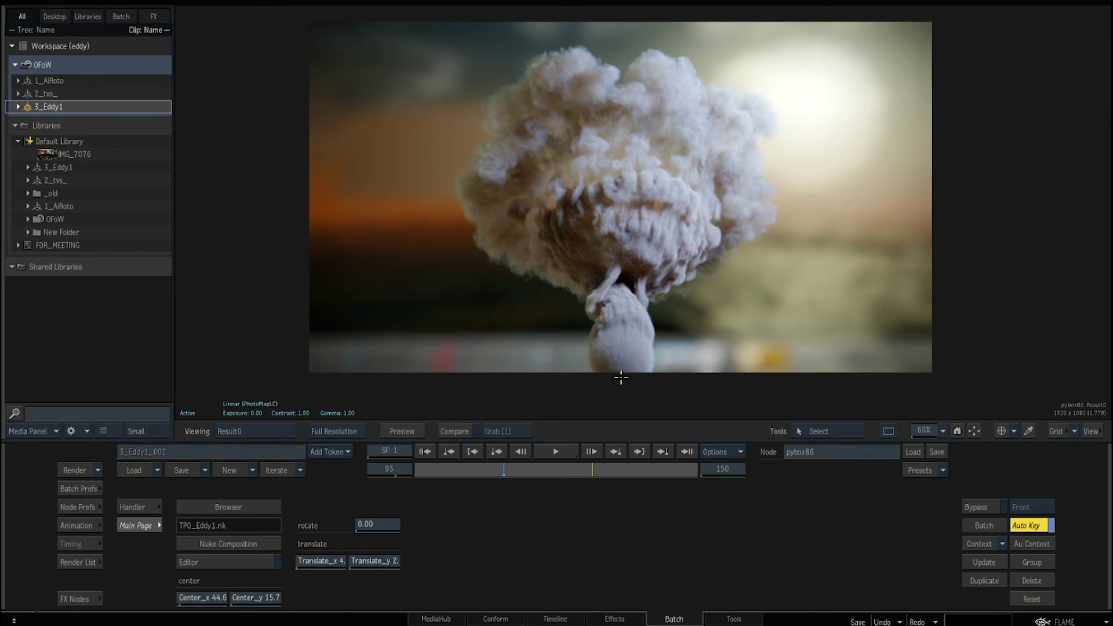
{"action": "key", "text": "F4"}
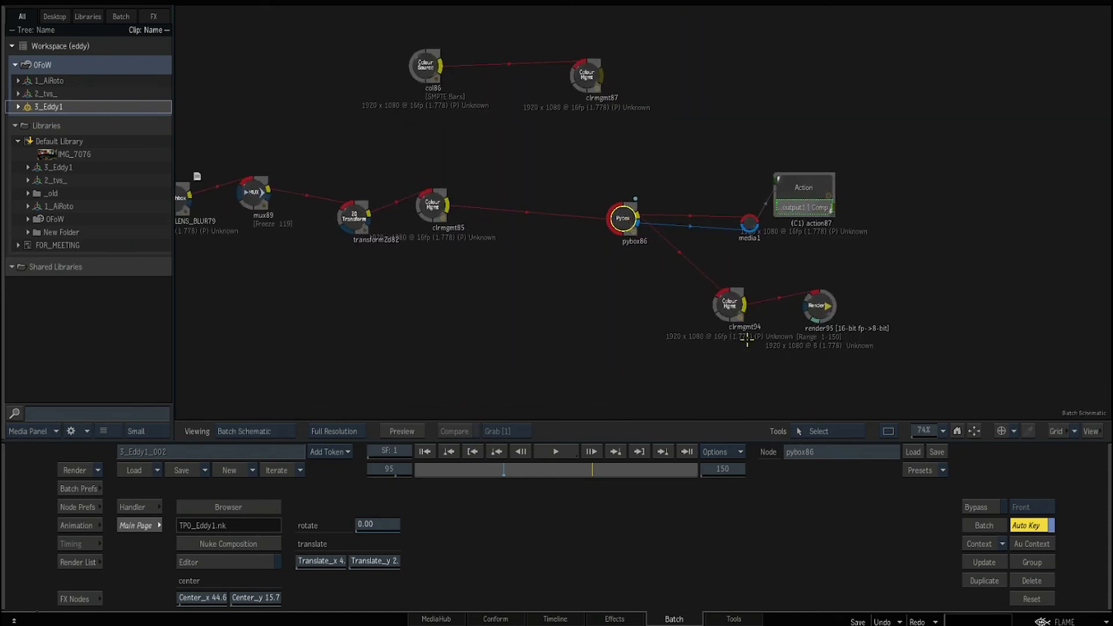
Launch the Pybox node's TPO_Eddy1.nk script in Nuke, dismiss both startup dialogs, and close the Properties pane.
{"action": "left_click", "coordinate": [248, 560]}
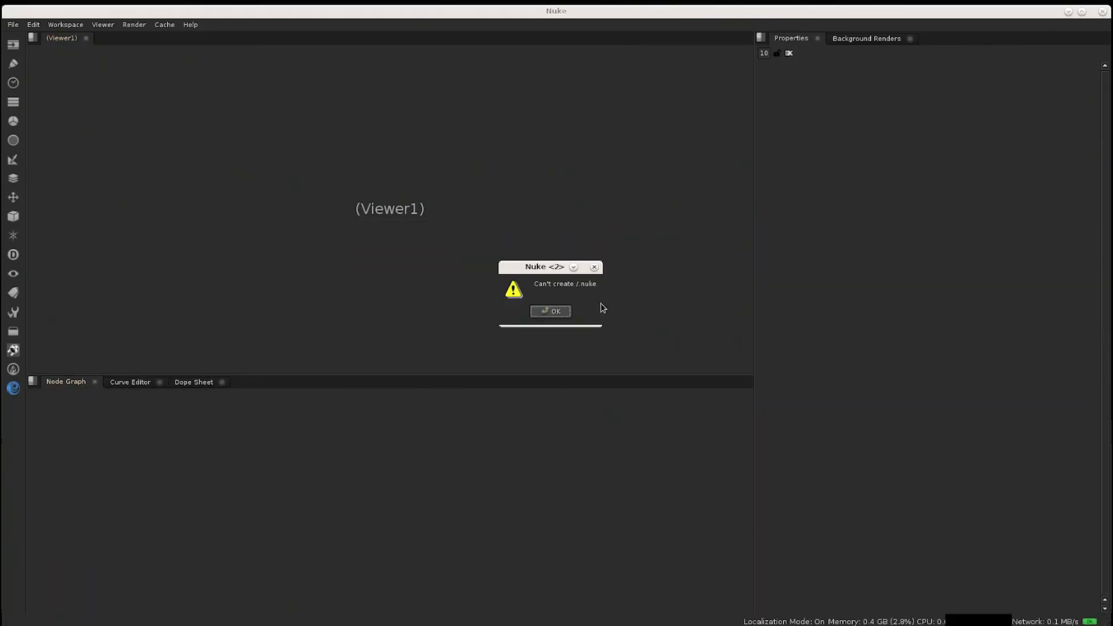
{"action": "left_click", "coordinate": [550, 312]}
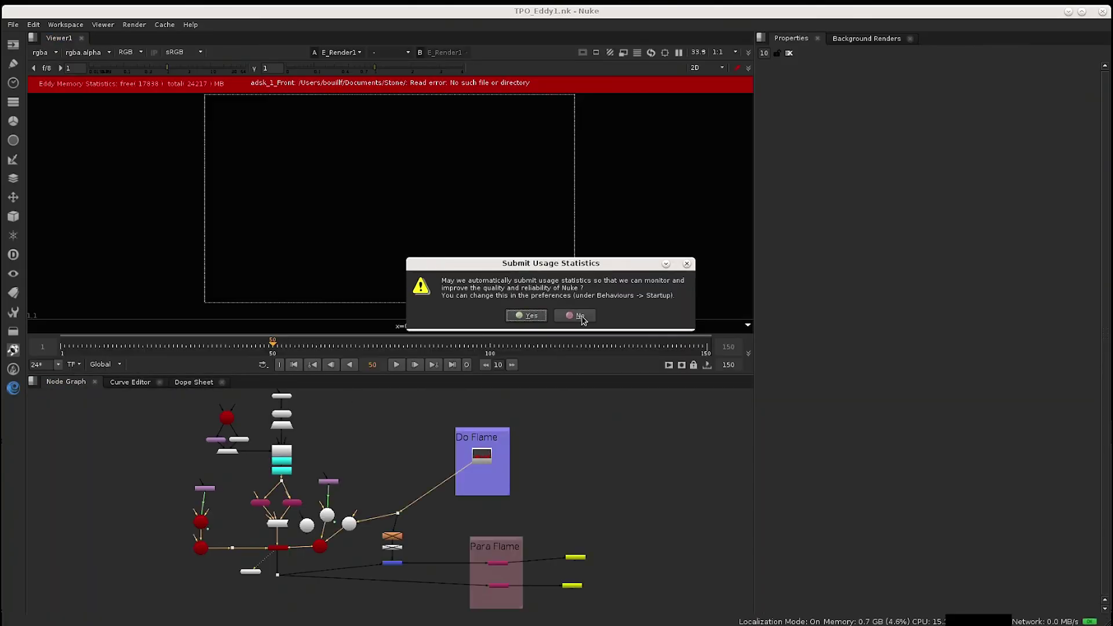
{"action": "left_click", "coordinate": [578, 315]}
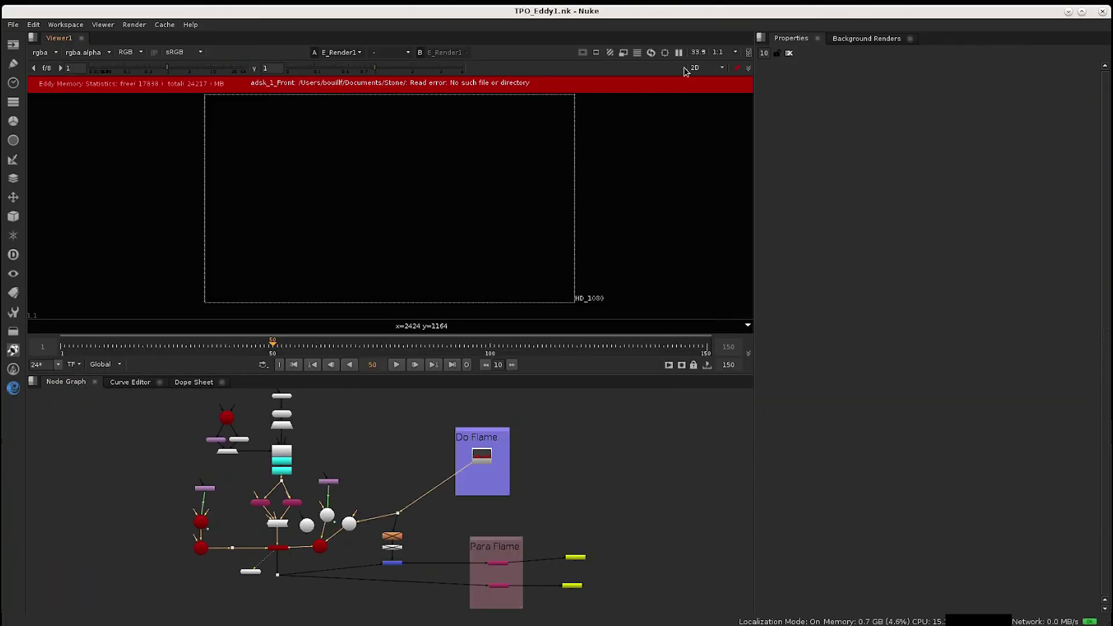
{"action": "left_click", "coordinate": [762, 38]}
{"action": "left_click", "coordinate": [792, 80]}
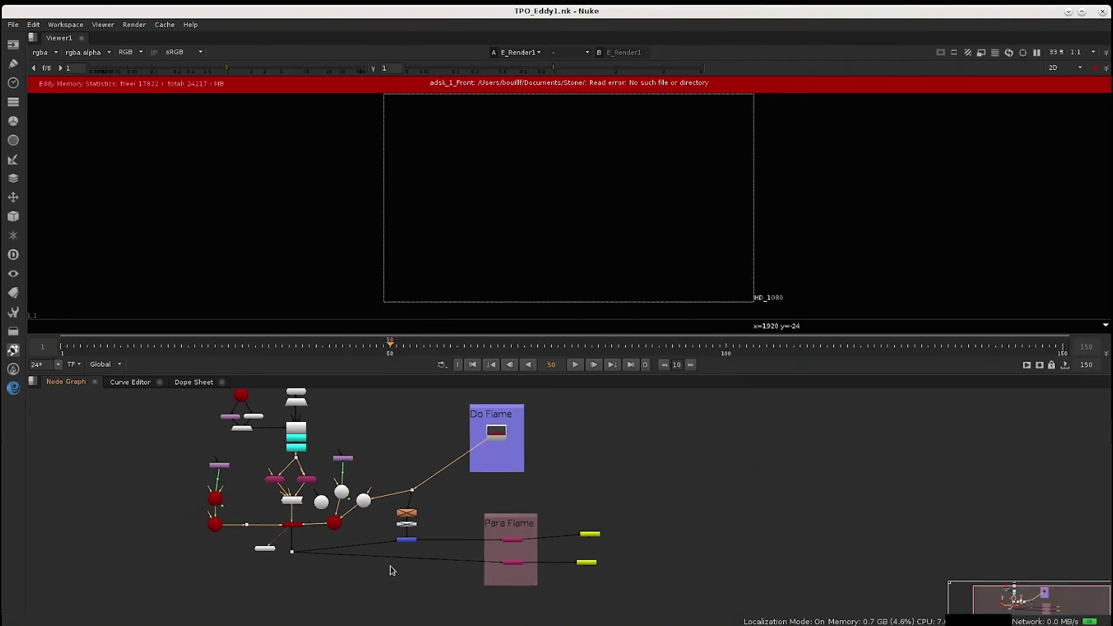
Survey the lighting nodes and Do Flame backdrop, nudging E_EnvironmentLight slightly left.
{"action": "scroll", "coordinate": [392, 565], "scroll_direction": "up", "scroll_amount": 5}
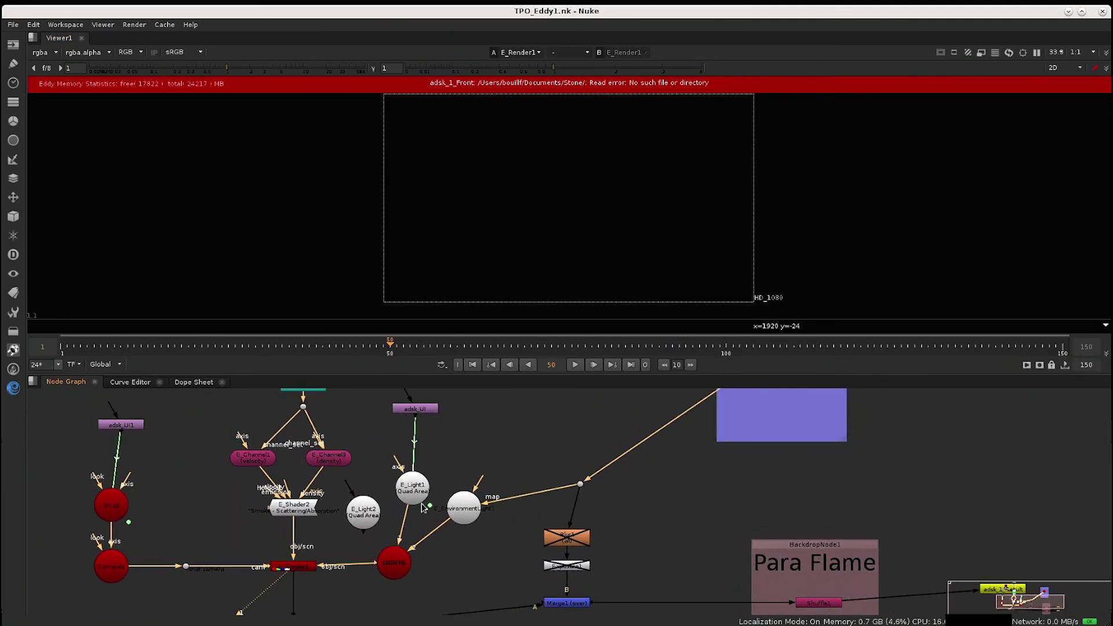
{"action": "left_click_drag", "start_coordinate": [458, 510], "coordinate": [391, 529]}
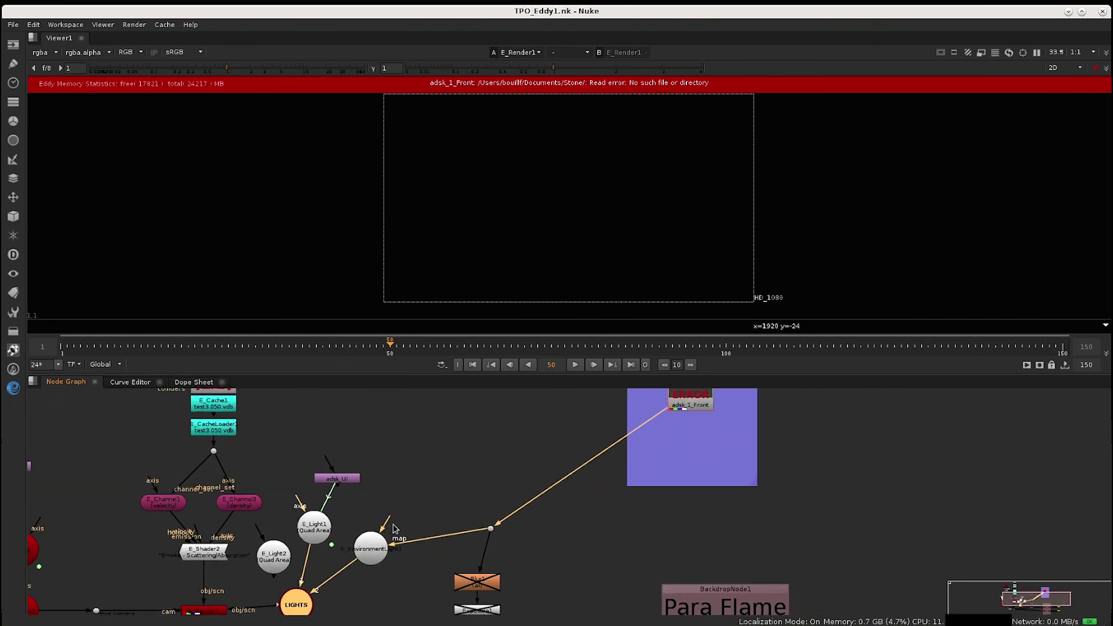
{"action": "left_click_drag", "start_coordinate": [555, 456], "coordinate": [420, 561]}
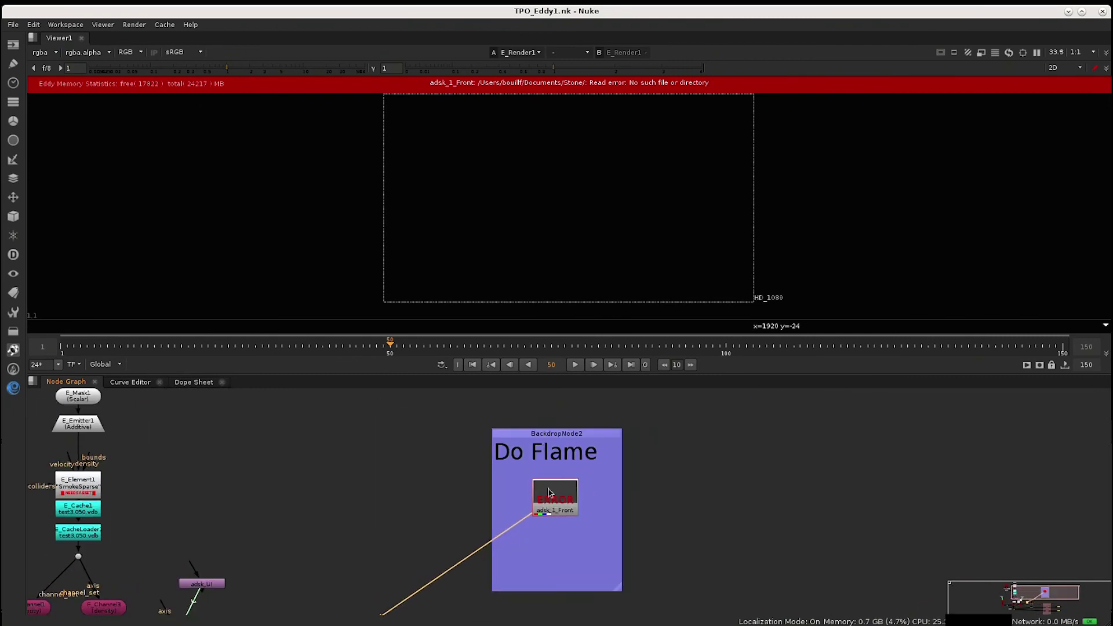
{"action": "left_click_drag", "start_coordinate": [537, 502], "coordinate": [724, 361]}
{"action": "left_click_drag", "start_coordinate": [461, 533], "coordinate": [446, 513]}
{"action": "scroll", "coordinate": [458, 545], "scroll_direction": "up", "scroll_amount": 3}
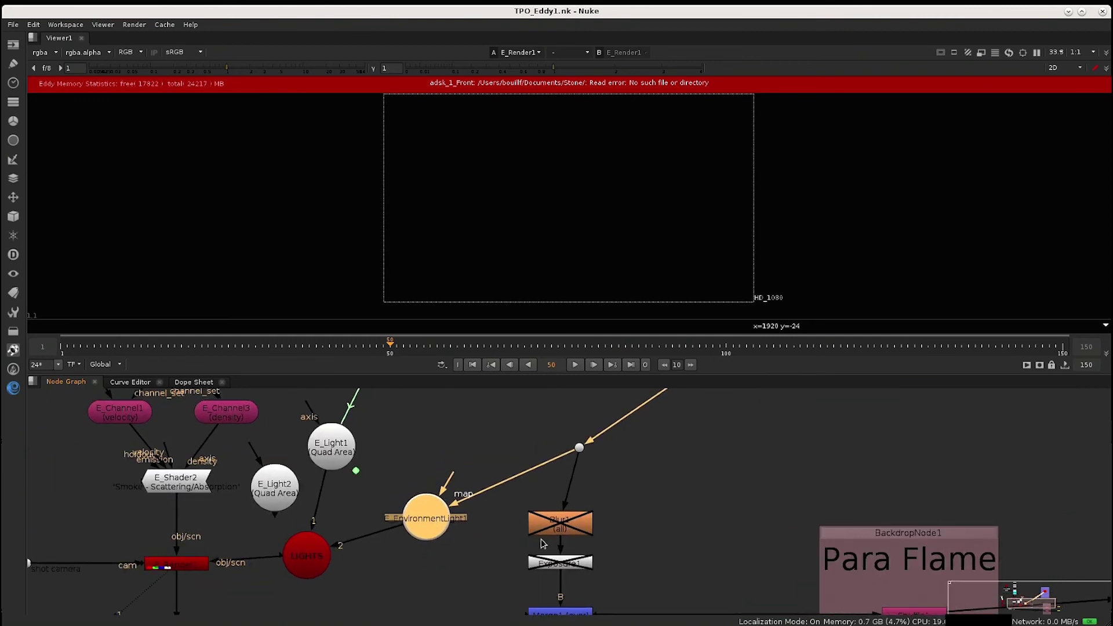
{"action": "left_click_drag", "start_coordinate": [535, 538], "coordinate": [664, 558]}
{"action": "scroll", "coordinate": [438, 455], "scroll_direction": "down", "scroll_amount": 3}
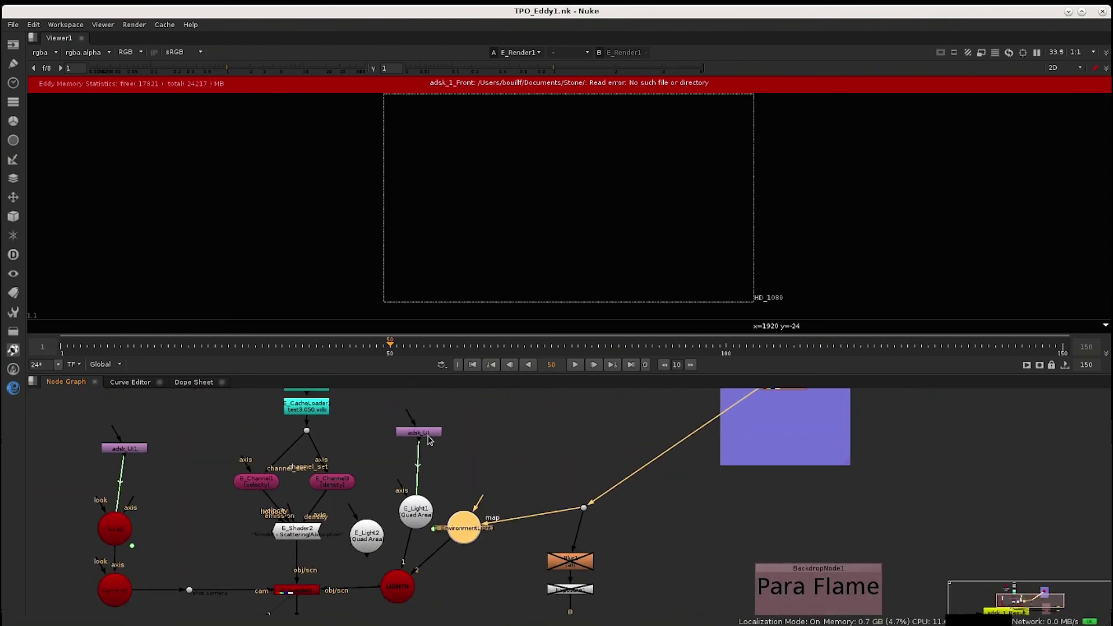
{"action": "left_click_drag", "start_coordinate": [451, 464], "coordinate": [472, 383]}
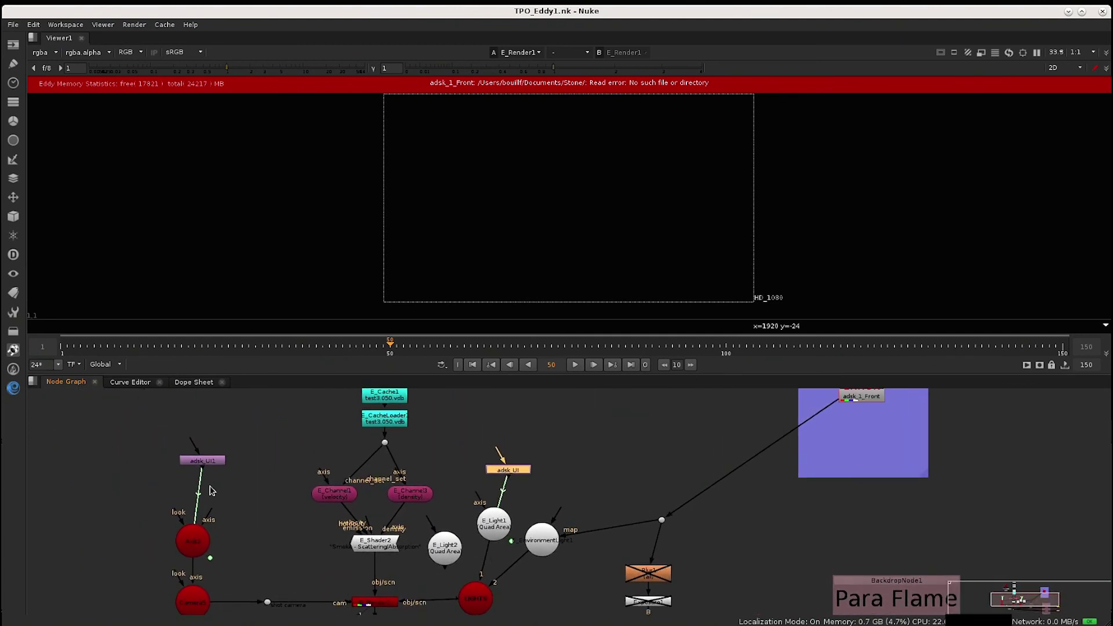
Move E_Light1 up, E_EnvironmentLight1 down-right, and E_Shader2 slightly down-left.
{"action": "left_click", "coordinate": [508, 470]}
{"action": "left_click_drag", "start_coordinate": [508, 470], "coordinate": [437, 420]}
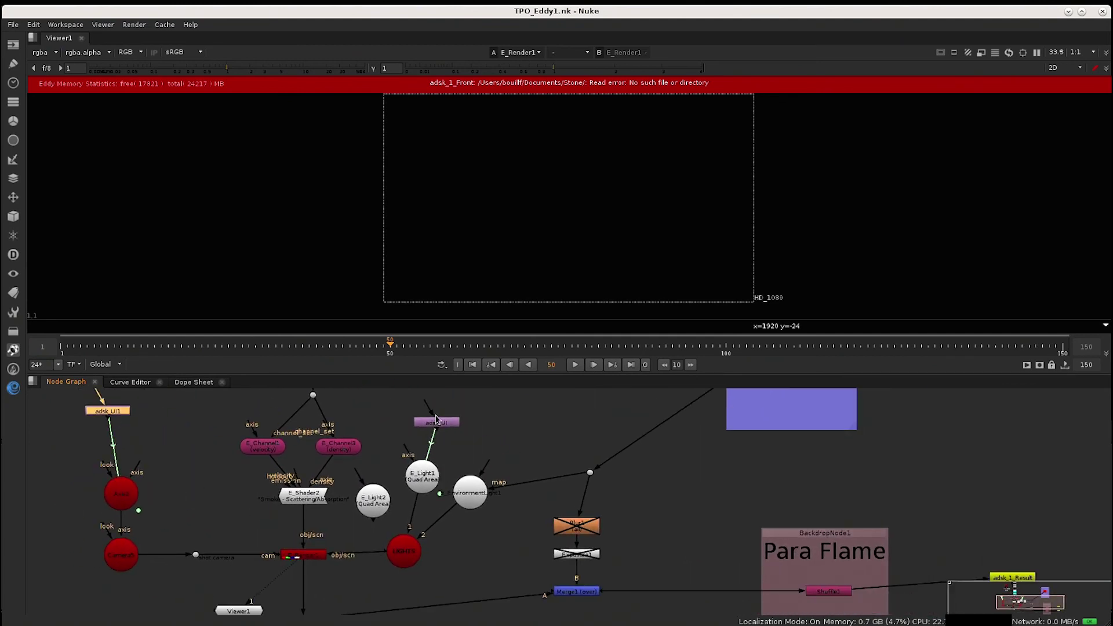
{"action": "left_click_drag", "start_coordinate": [428, 492], "coordinate": [431, 480]}
{"action": "scroll", "coordinate": [432, 468], "scroll_direction": "up", "scroll_amount": 2}
{"action": "left_click_drag", "start_coordinate": [559, 523], "coordinate": [581, 578]}
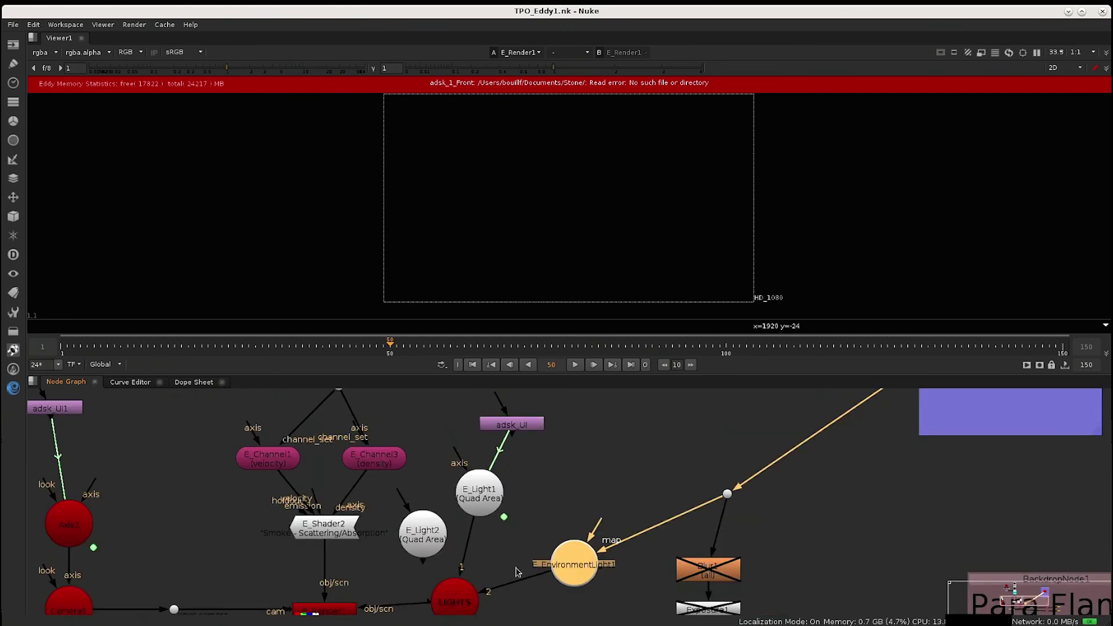
{"action": "mouse_move", "coordinate": [326, 539]}
{"action": "left_mouse_down"}
{"action": "mouse_move", "coordinate": [313, 541]}
{"action": "mouse_move", "coordinate": [319, 555]}
{"action": "left_mouse_up"}
{"action": "scroll", "coordinate": [428, 544], "scroll_direction": "down", "scroll_amount": 2}
{"action": "left_click", "coordinate": [422, 467]}
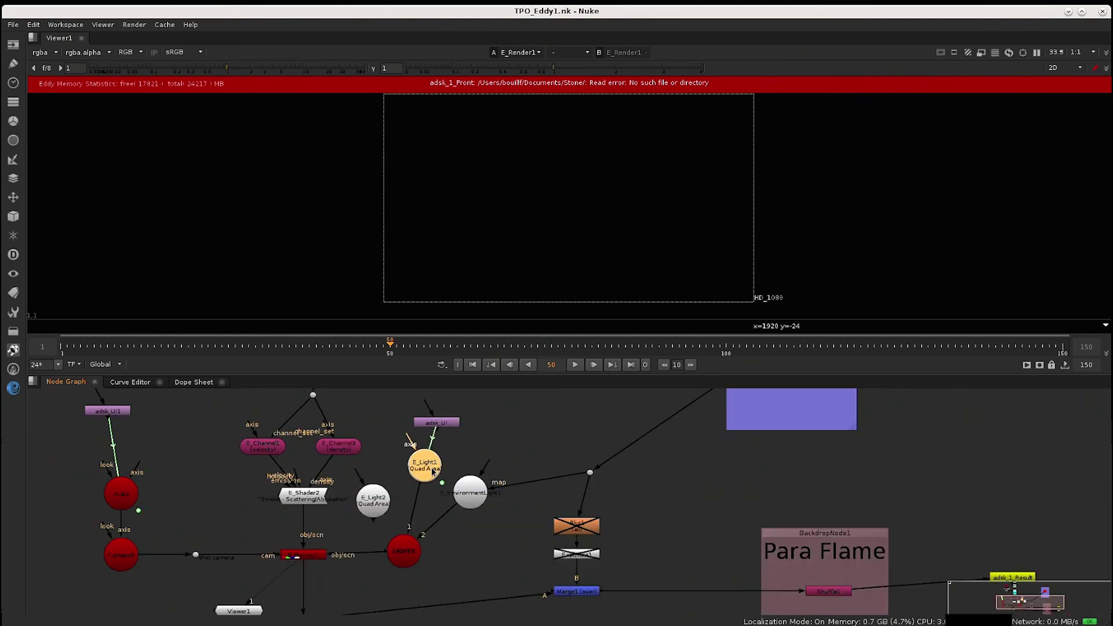
{"action": "left_click_drag", "start_coordinate": [413, 550], "coordinate": [302, 609]}
{"action": "left_click", "coordinate": [367, 550]}
Check the Axis2 and Camera5 nodes, then select the Para Flame backdrop with its nodes and move it up.
{"action": "scroll", "coordinate": [392, 442], "scroll_direction": "up", "scroll_amount": 2}
{"action": "left_click", "coordinate": [392, 442]}
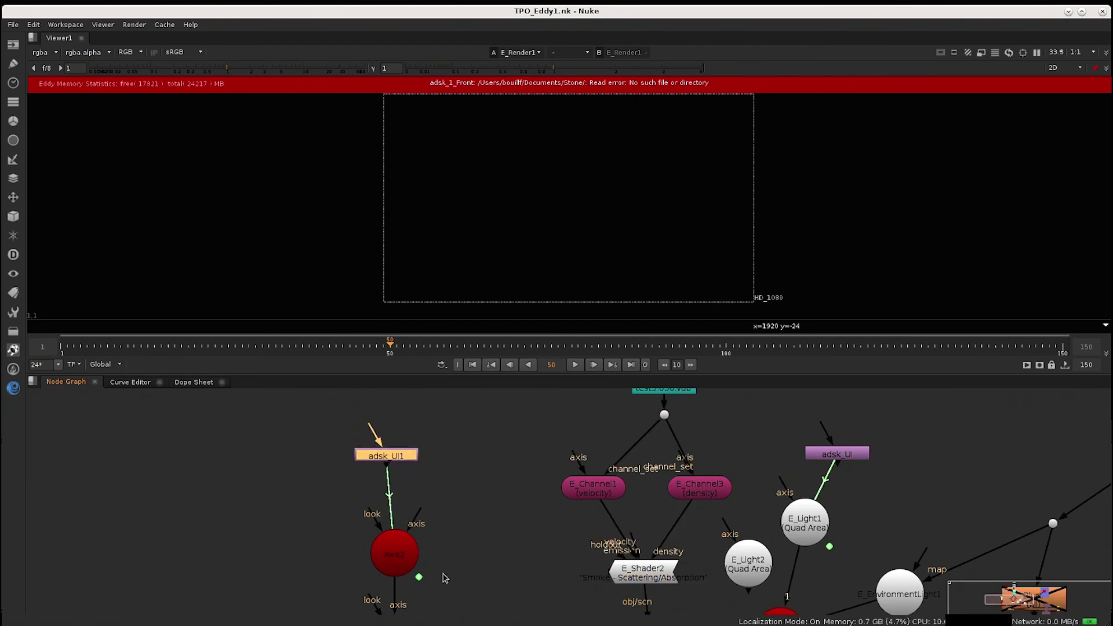
{"action": "left_click_drag", "start_coordinate": [447, 576], "coordinate": [408, 465]}
{"action": "left_click", "coordinate": [355, 446]}
{"action": "left_click", "coordinate": [357, 539]}
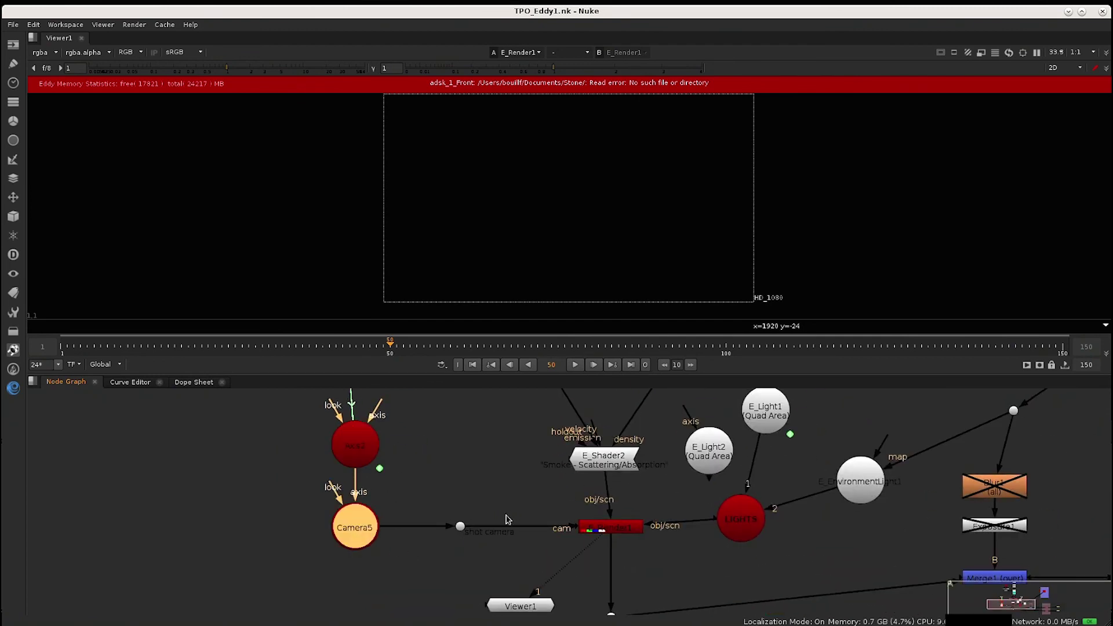
{"action": "left_click_drag", "start_coordinate": [495, 521], "coordinate": [487, 516]}
{"action": "left_click_drag", "start_coordinate": [560, 548], "coordinate": [552, 524]}
{"action": "scroll", "coordinate": [589, 609], "scroll_direction": "down", "scroll_amount": 3}
{"action": "scroll", "coordinate": [589, 609], "scroll_direction": "down", "scroll_amount": 4}
{"action": "scroll", "coordinate": [551, 528], "scroll_direction": "up", "scroll_amount": 5}
{"action": "left_click_drag", "start_coordinate": [591, 586], "coordinate": [341, 490]}
{"action": "mouse_move", "coordinate": [410, 505]}
{"action": "left_mouse_down"}
{"action": "mouse_move", "coordinate": [412, 484]}
{"action": "mouse_move", "coordinate": [411, 498]}
{"action": "left_mouse_up"}
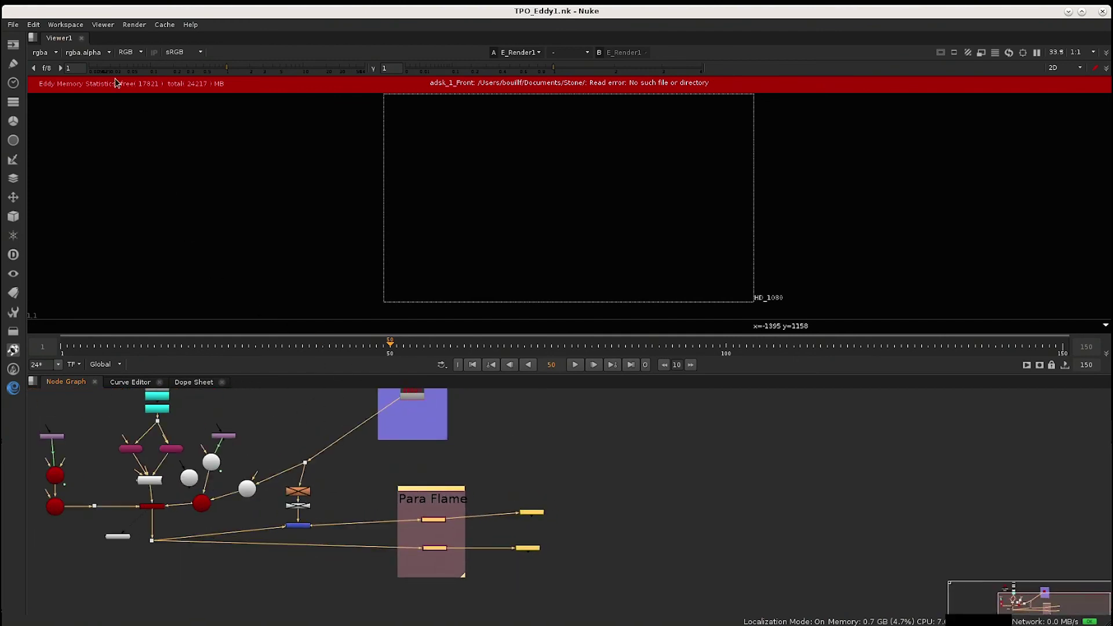
{"action": "left_click", "coordinate": [12, 25]}
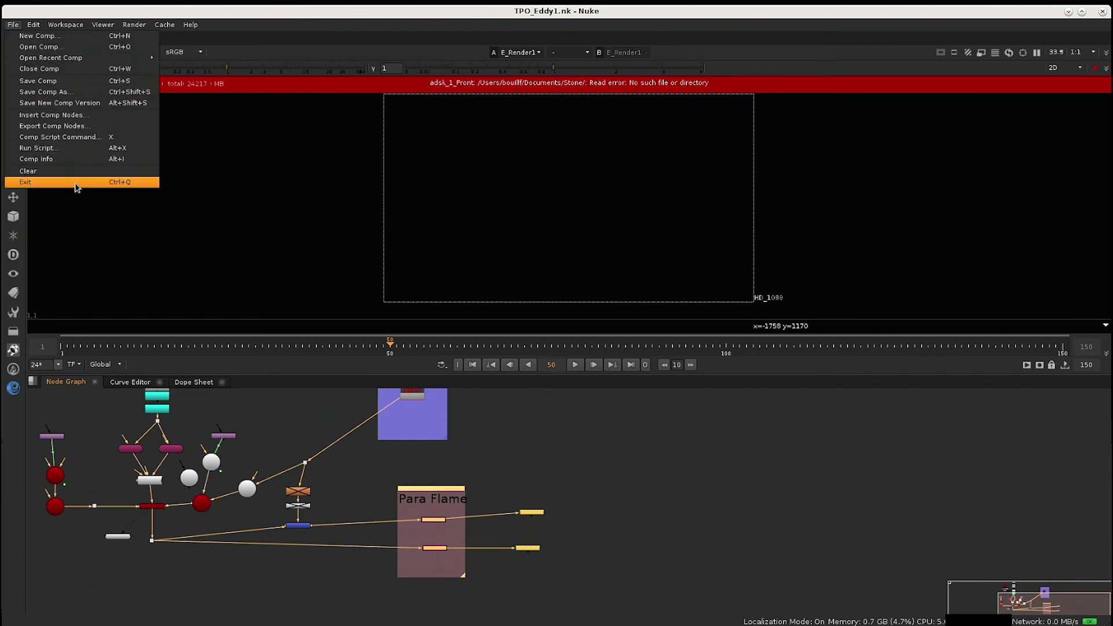
Exit Nuke back to Flame and view the rendered smoke result.
{"action": "left_click", "coordinate": [71, 183]}
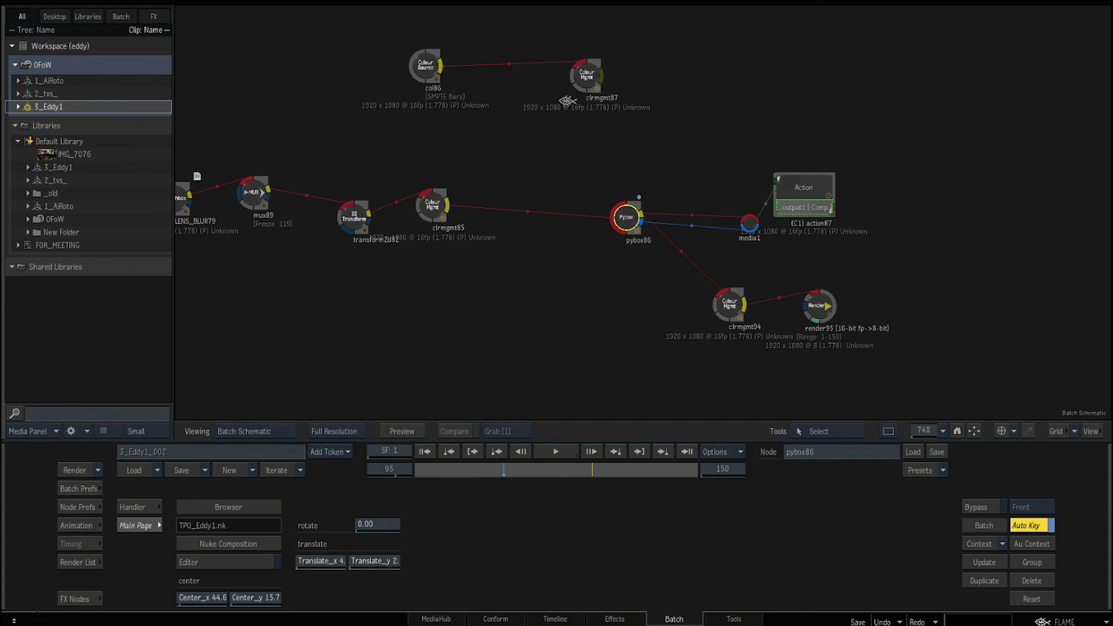
{"action": "key", "text": "F4"}
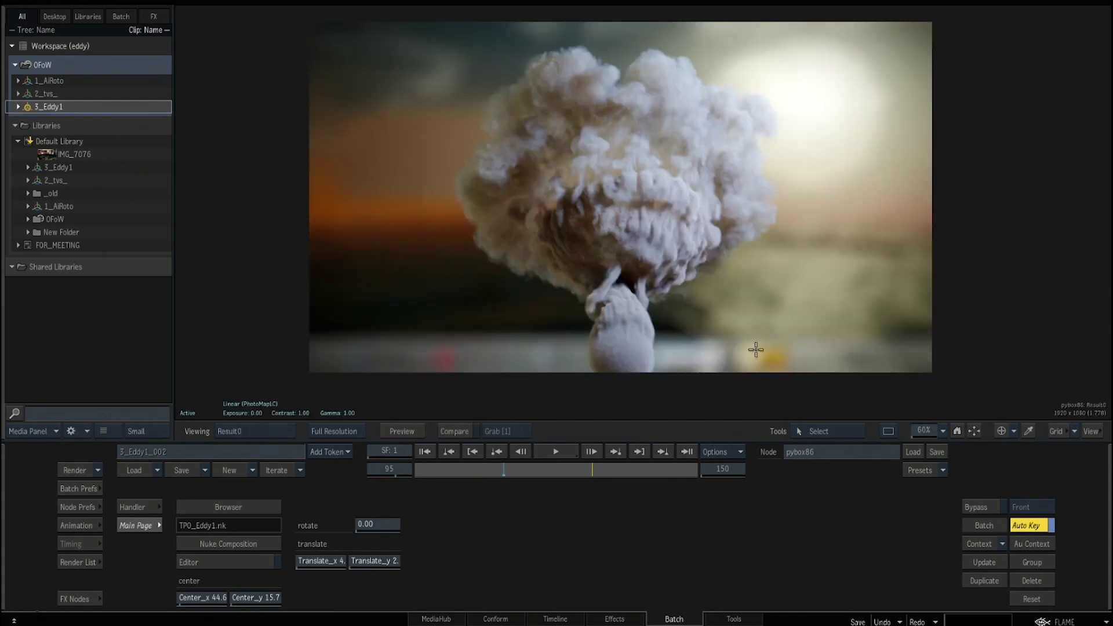
{"action": "key", "text": "ctrl+6"}
Play the 150-frame render95 smoke clip from Batch Renders four times, then close the player.
{"action": "double_click", "coordinate": [1014, 208]}
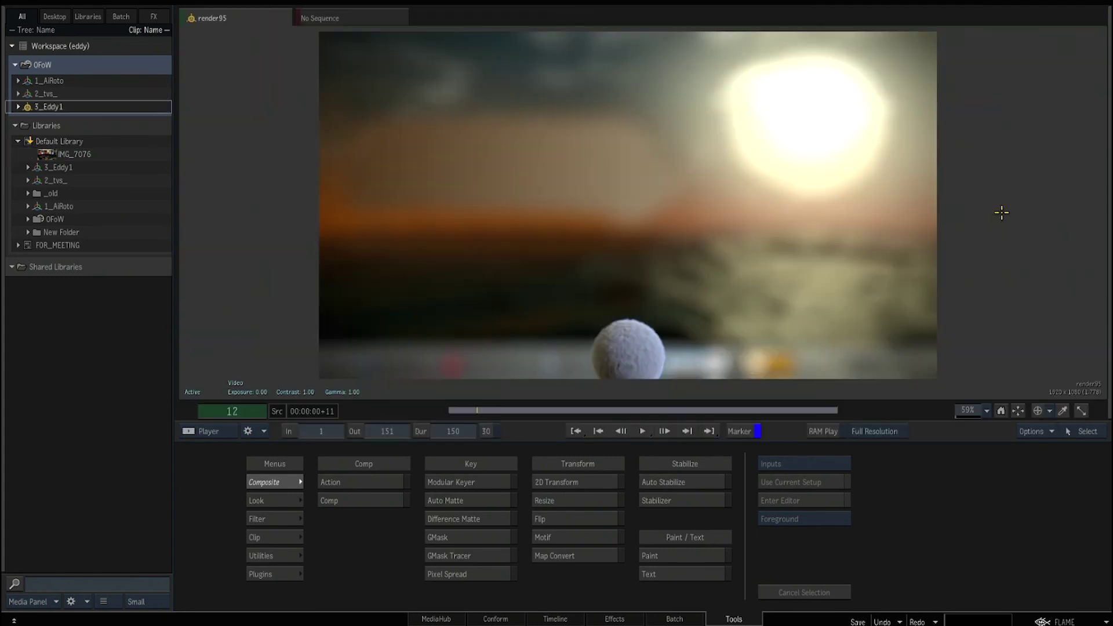
{"action": "key", "text": "space"}
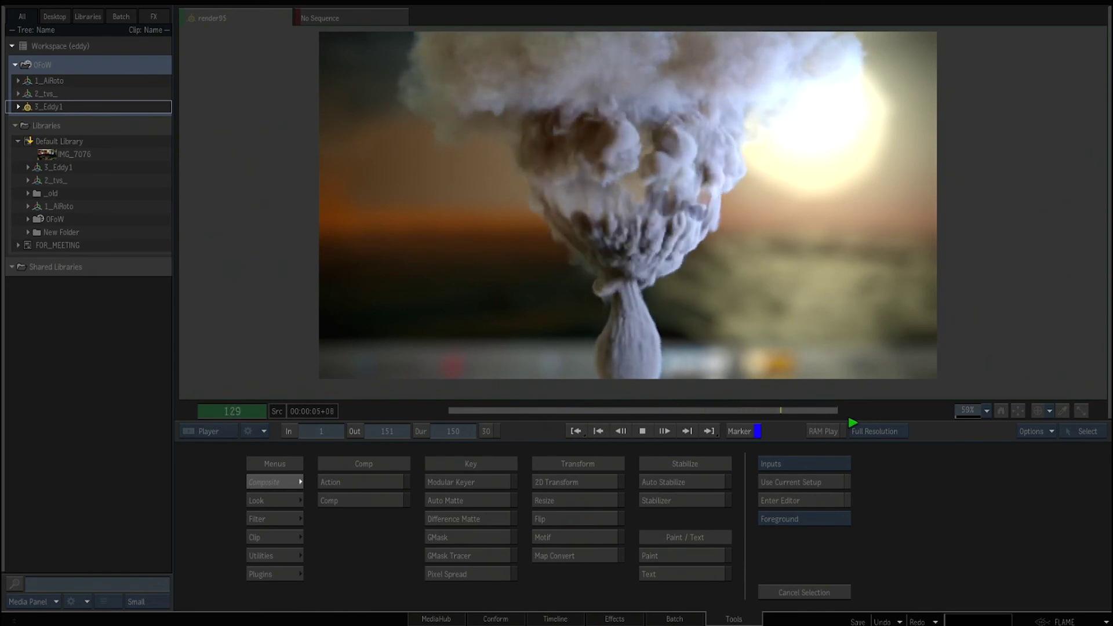
{"action": "key", "text": "space"}
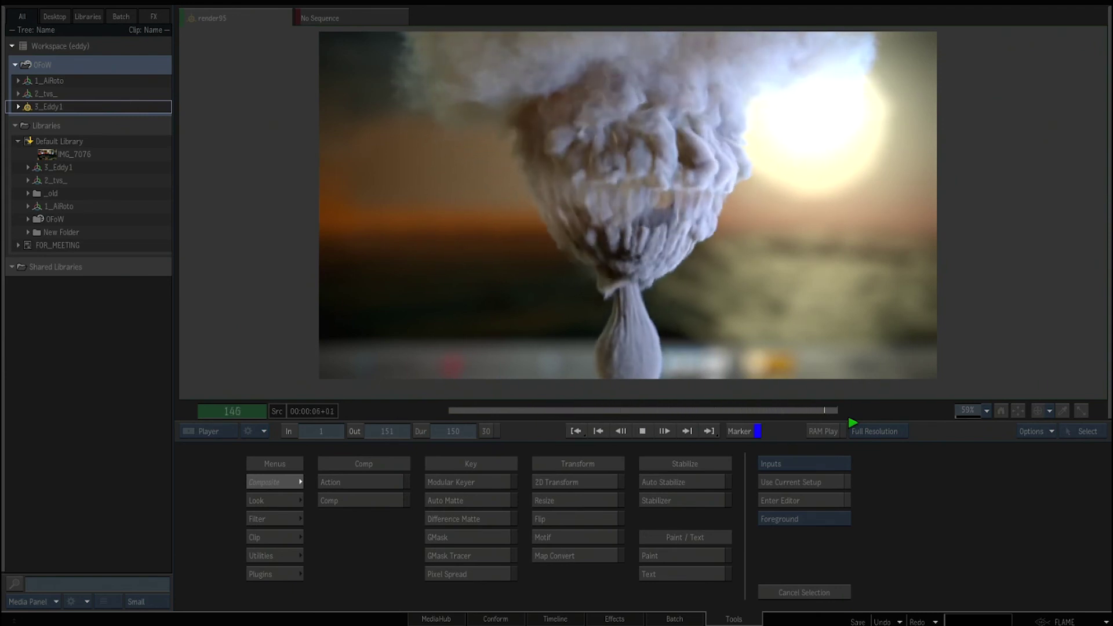
{"action": "key", "text": "space"}
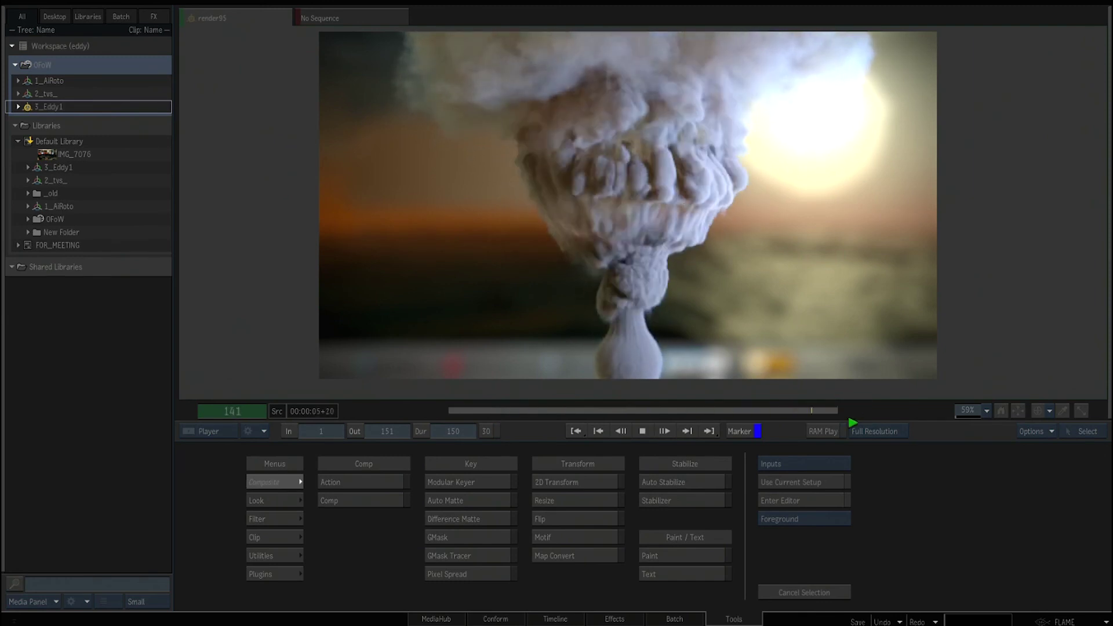
{"action": "key", "text": "space"}
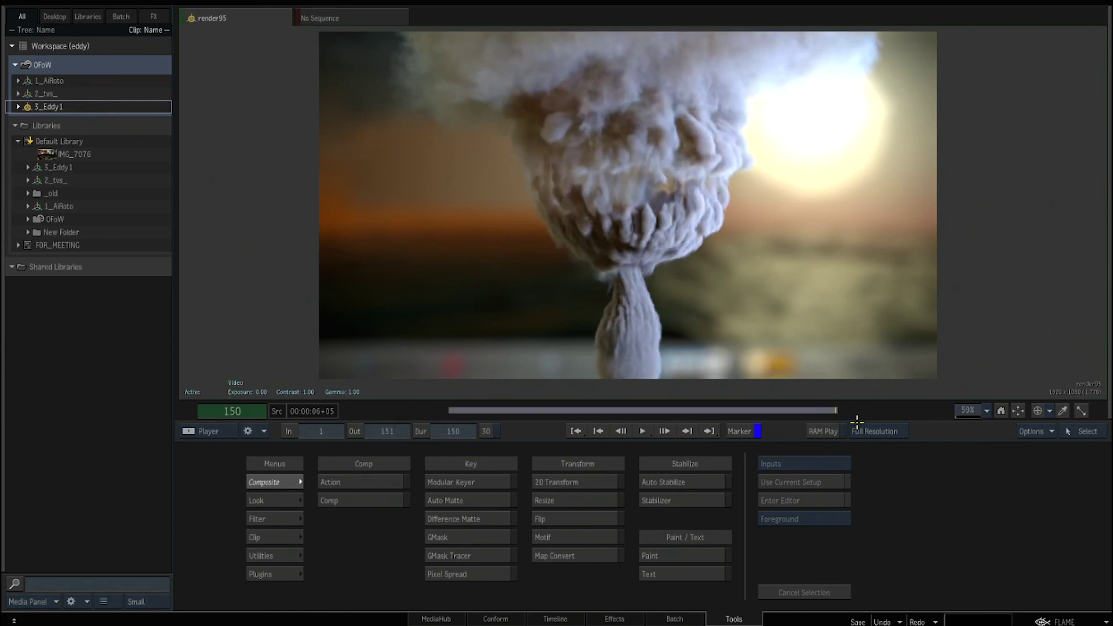
{"action": "key", "text": "Escape"}
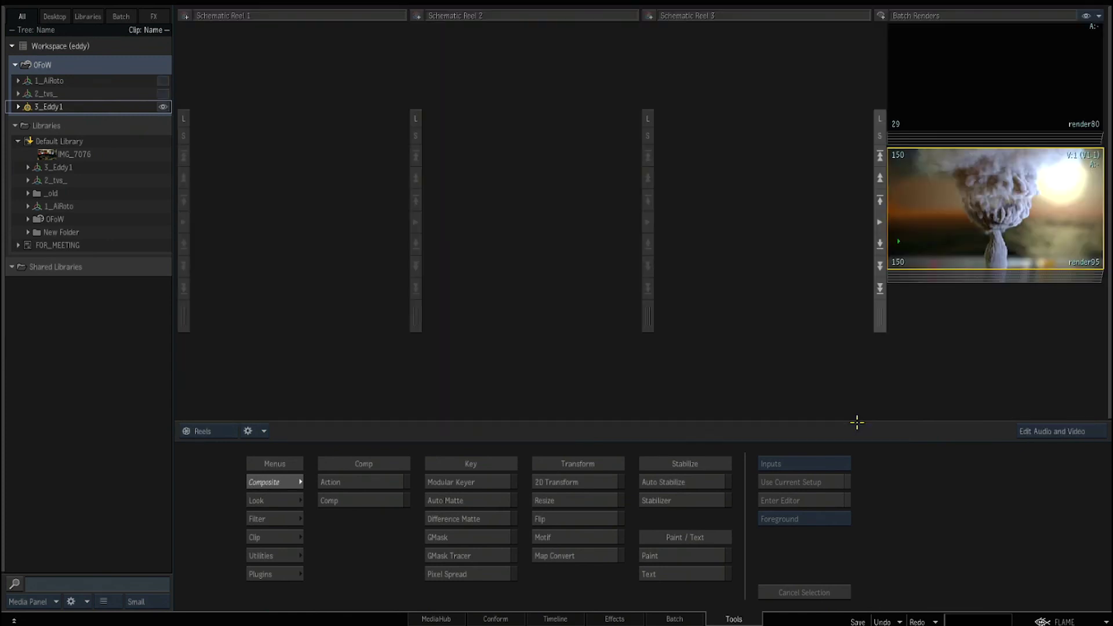
Open the IMG_7076 New York Flame User Group clip from the Default Library in the player.
{"action": "double_click", "coordinate": [39, 154]}
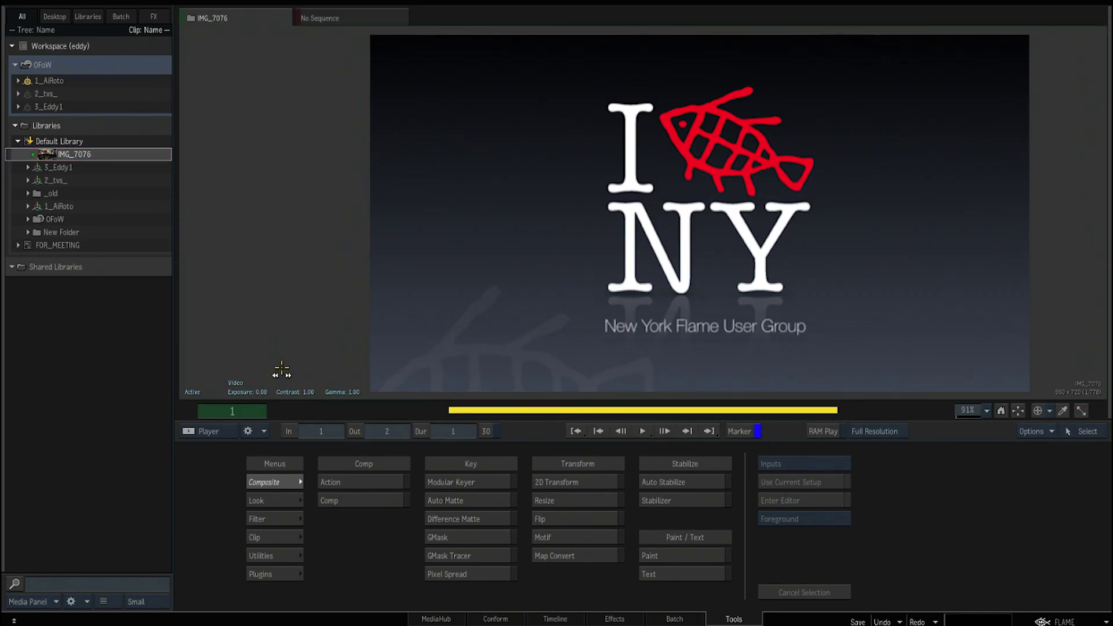